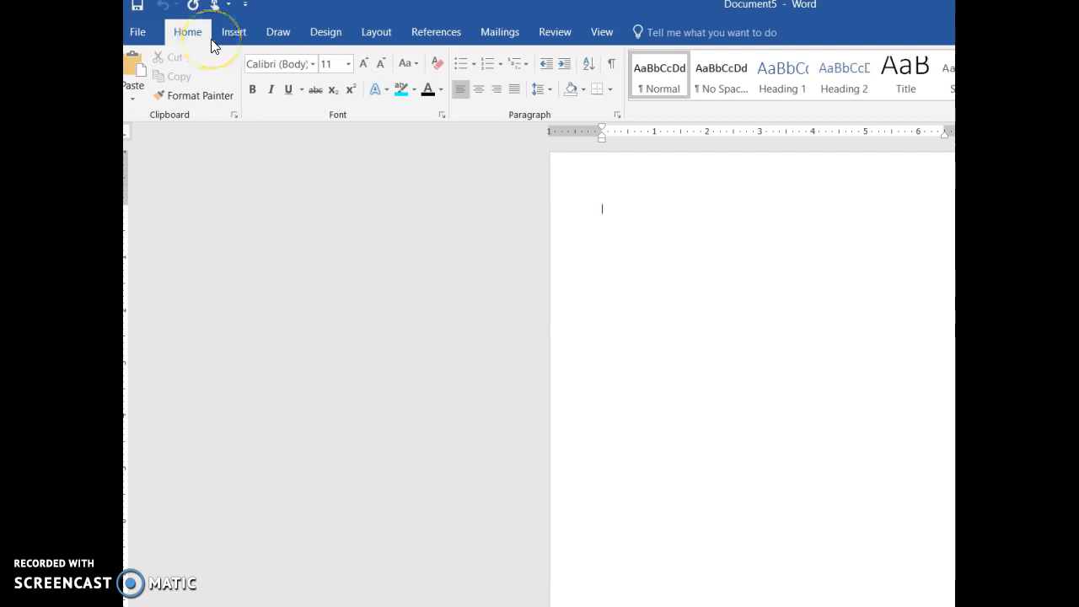
Step: Set the document's citation style to MLA Seventh Edition
left_click(431, 31)
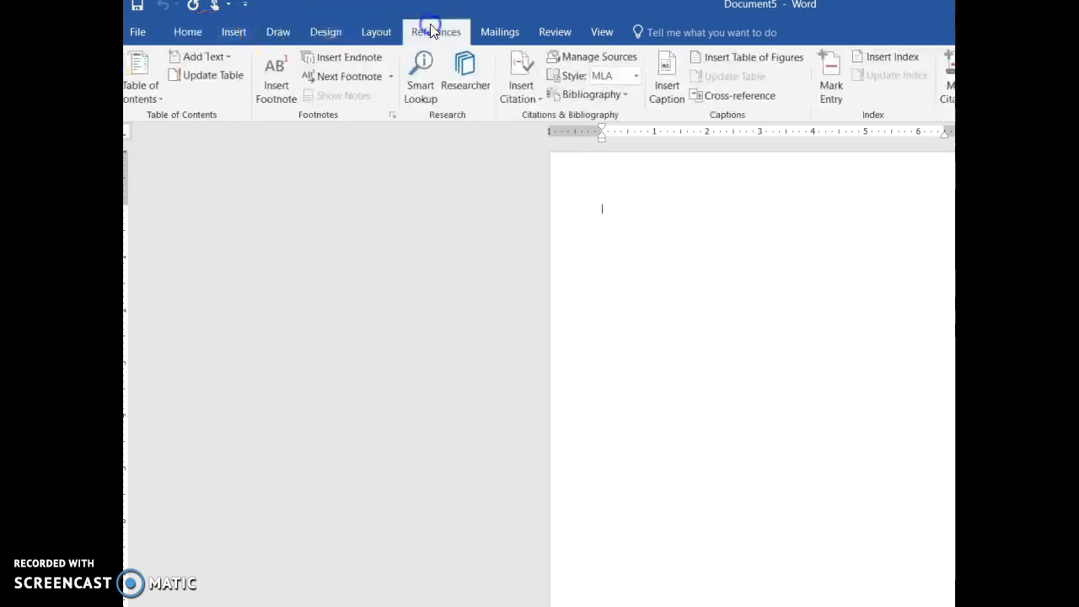
left_click(637, 76)
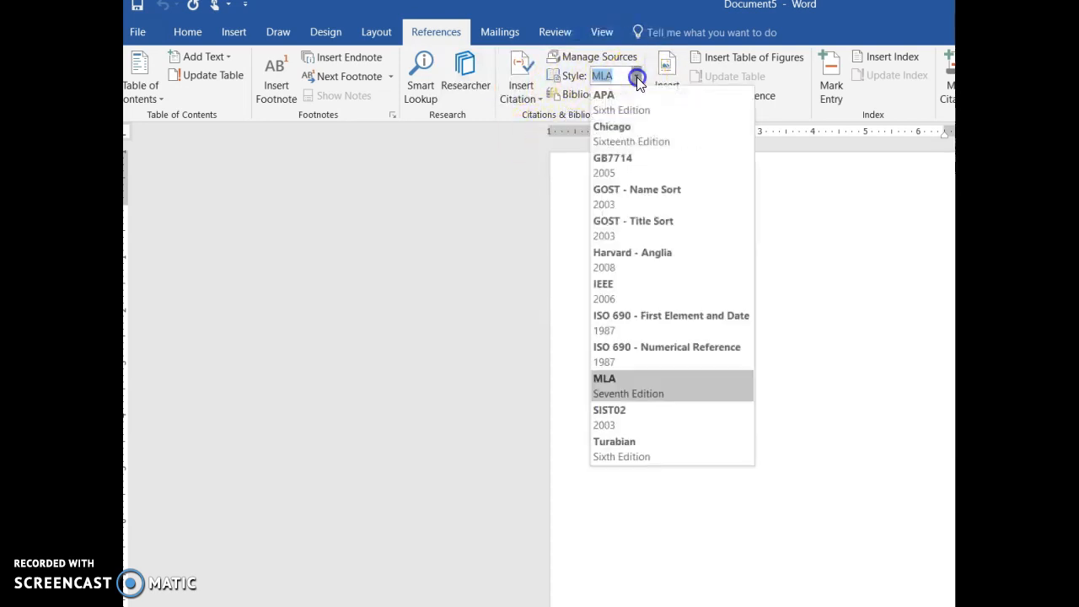
left_click(666, 392)
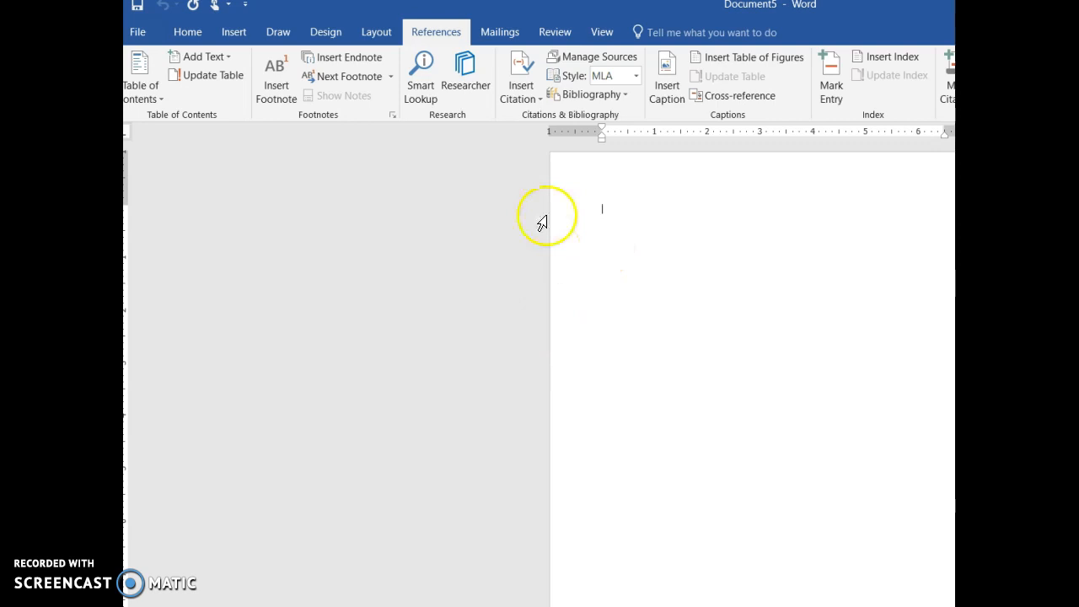
Step: Open the source manager and start a new source of type Book
left_click(576, 59)
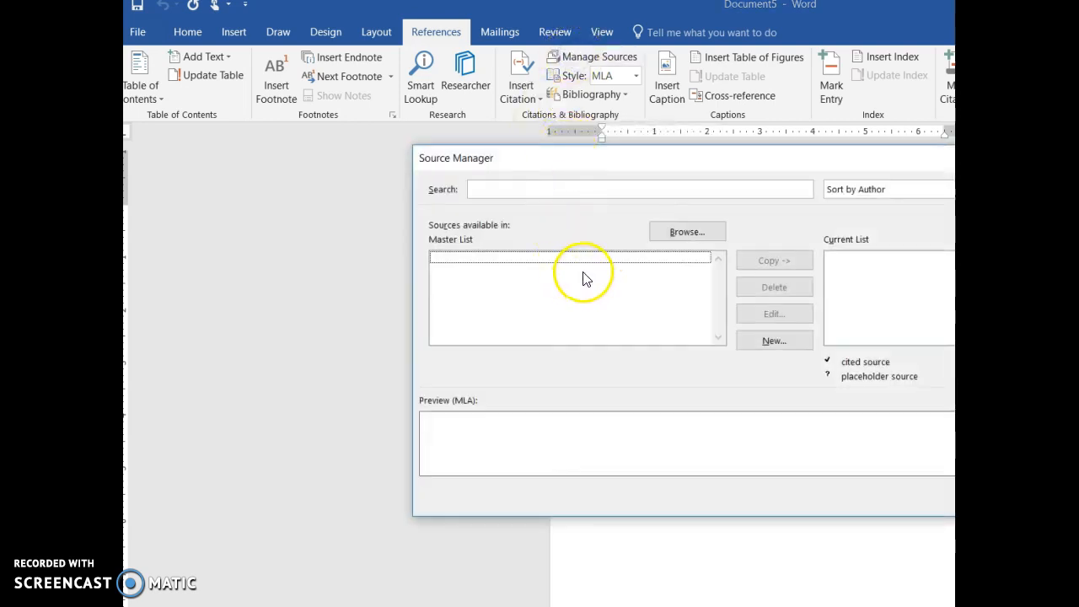
left_click_drag(650, 162, 483, 168)
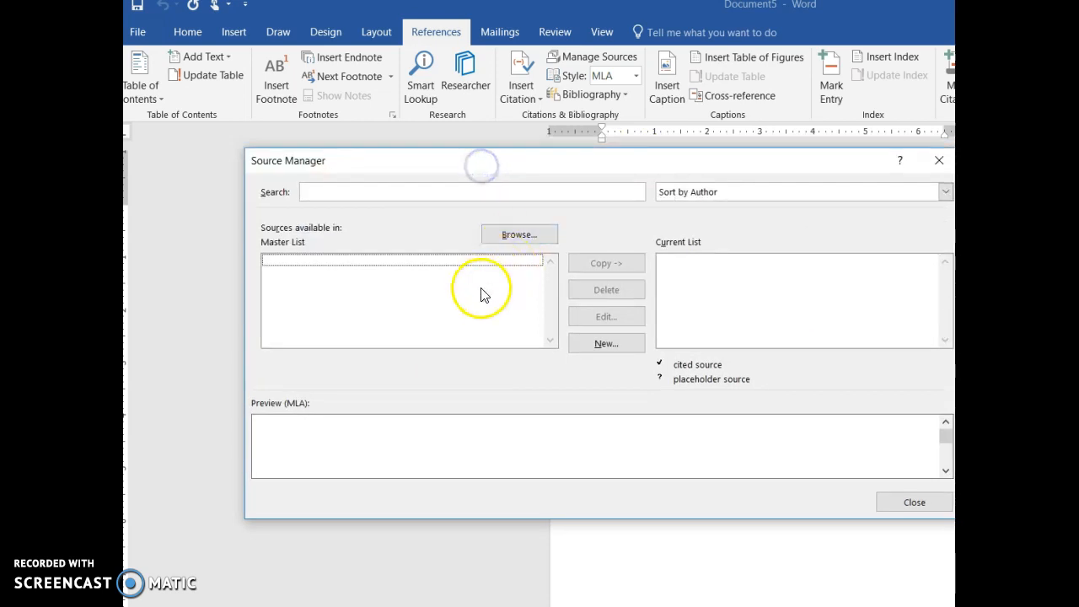
left_click(617, 349)
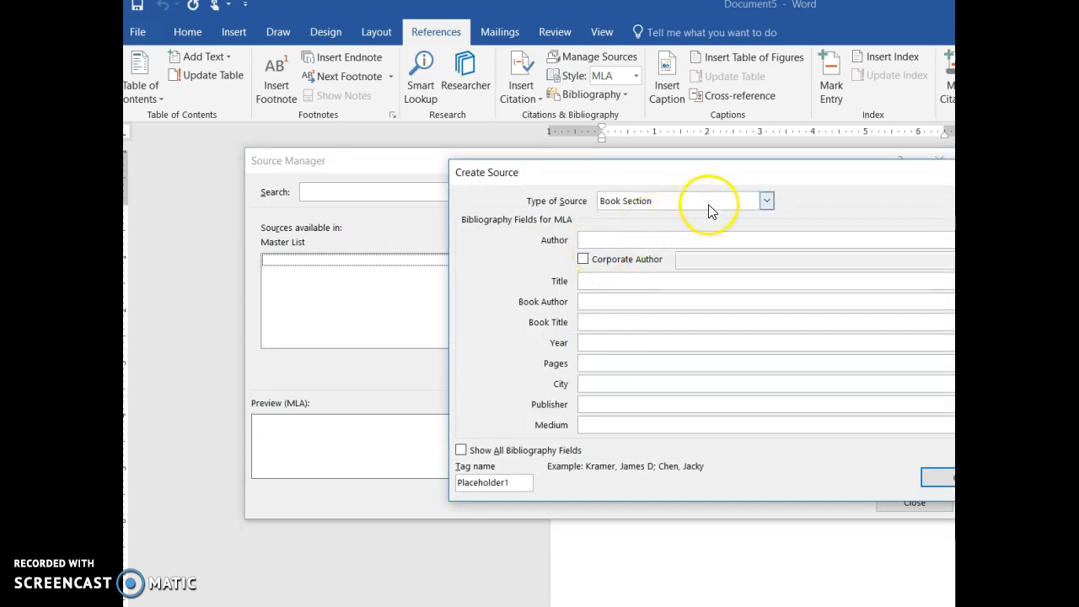
left_click(765, 201)
left_click(738, 217)
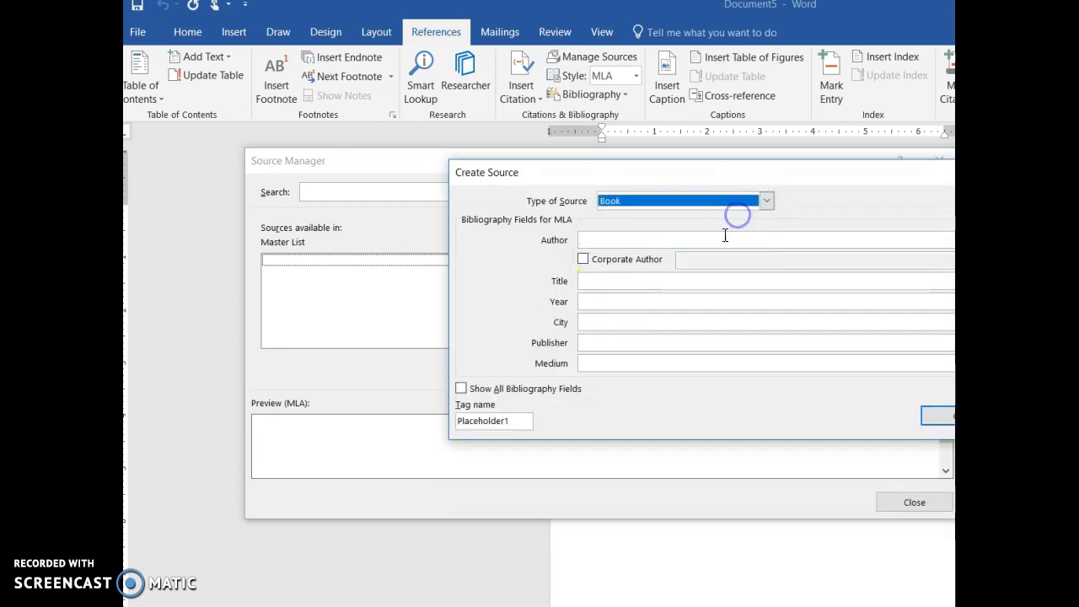
Step: Enter "Coates, Ta-Nehisi" as the book's author and "Between the World and Me" as its title
left_click(703, 242)
type("Coates, T")
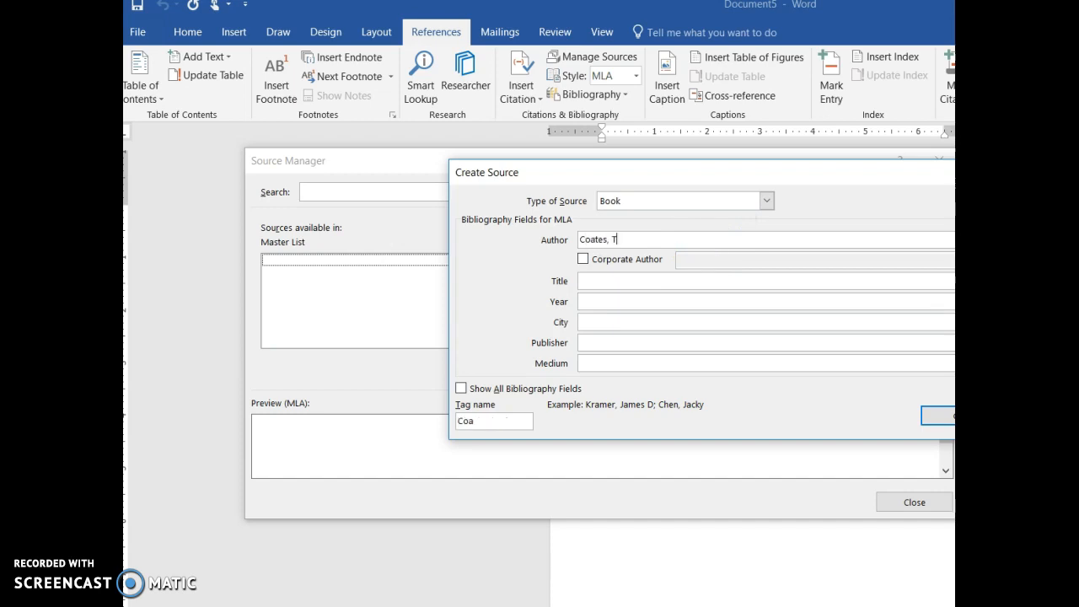
type("a-Nehisi")
left_click(633, 282)
type("Between")
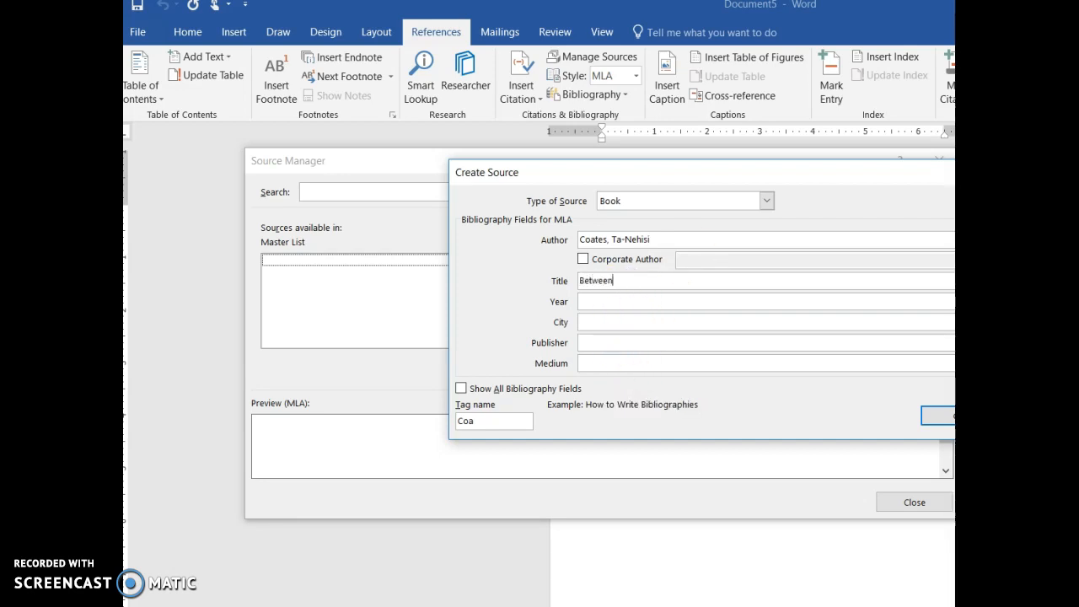
type(" hhe World and Me")
key("Tab")
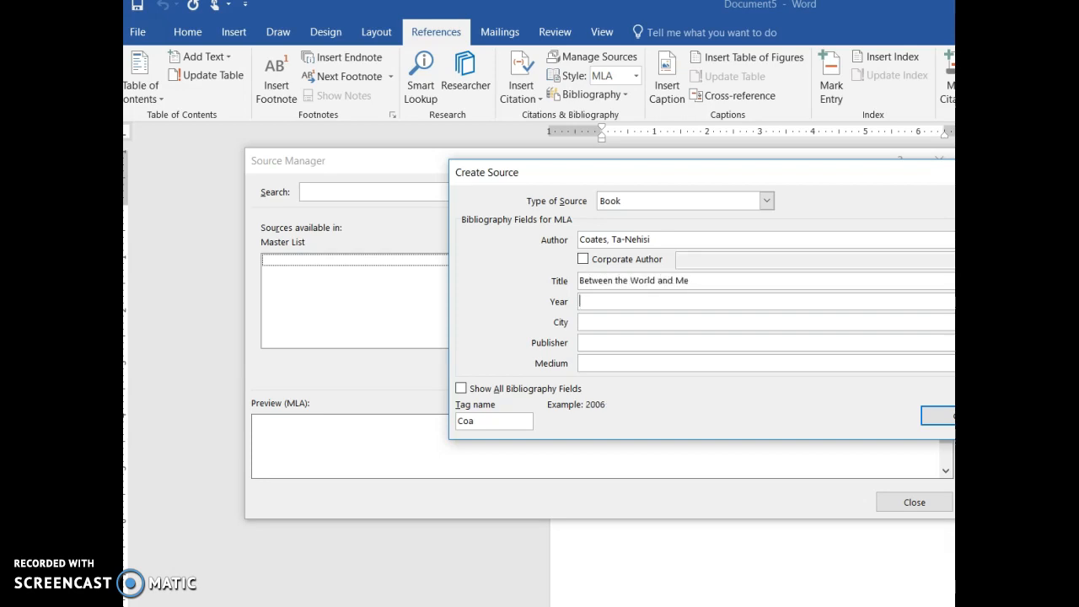
Step: Enter 2015 as the book's year and "New York: Spiegel & Grau" as the city
type("2015")
key("Tab")
type("New Yor")
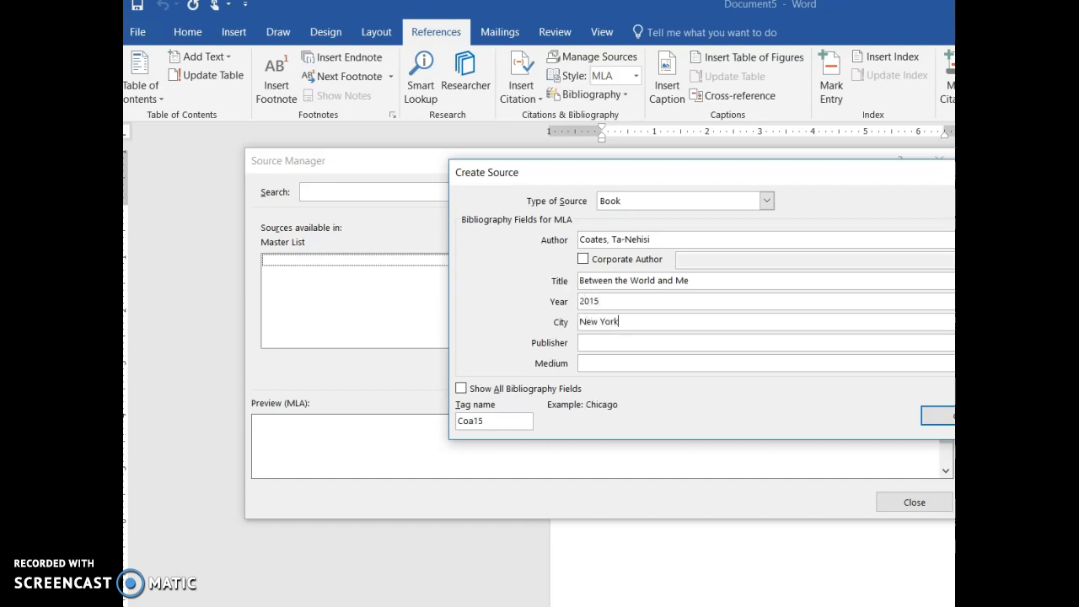
type("k: Spiegel & Grau")
key("Tab")
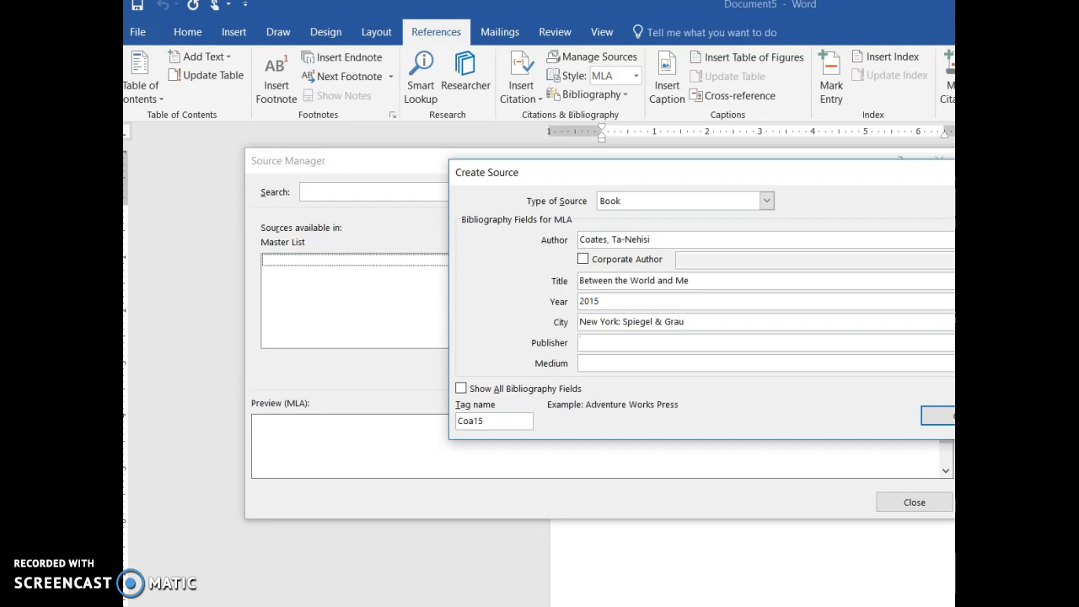
Step: Move "Spiegel & Grau" from the city to the publisher, leave only "New York" as the city, and save the source
left_click_drag(685, 313, 624, 313)
key("ctrl+c")
key("BackSpace")
left_click(645, 343)
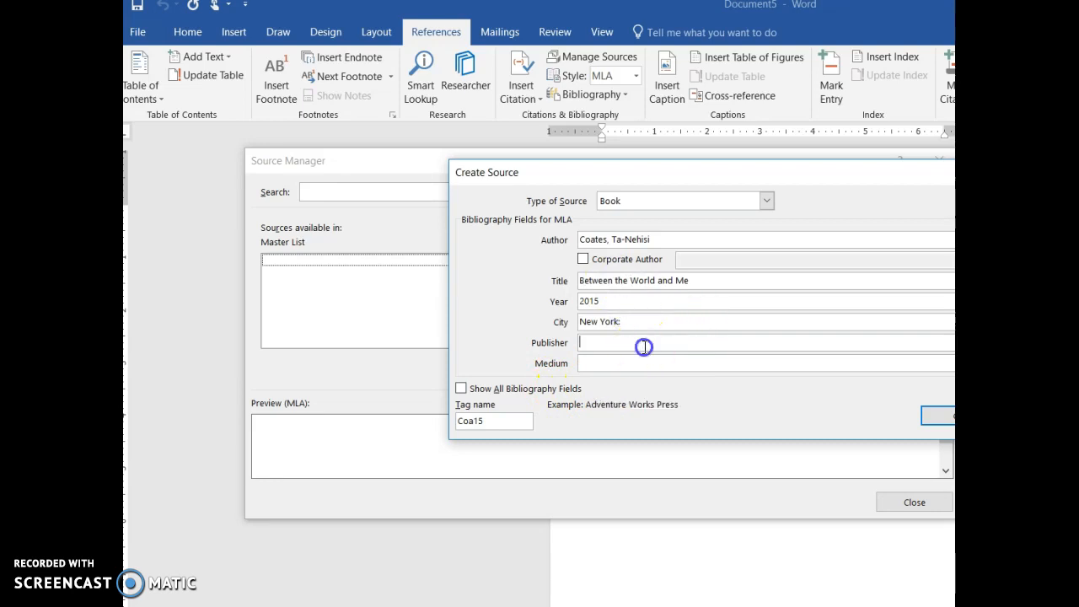
key("ctrl+v")
left_click(646, 316)
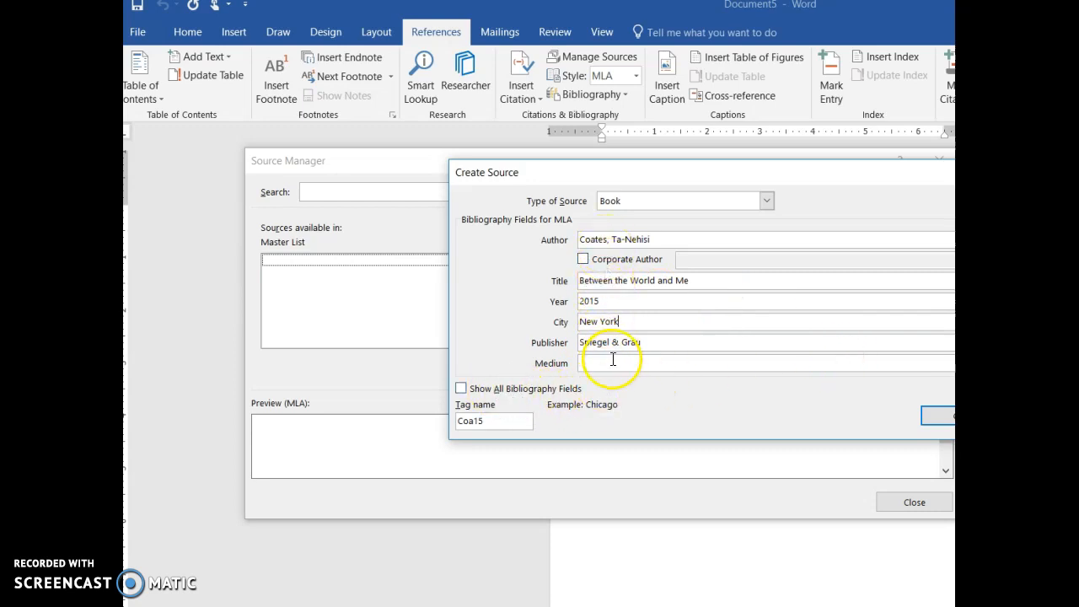
left_click(935, 419)
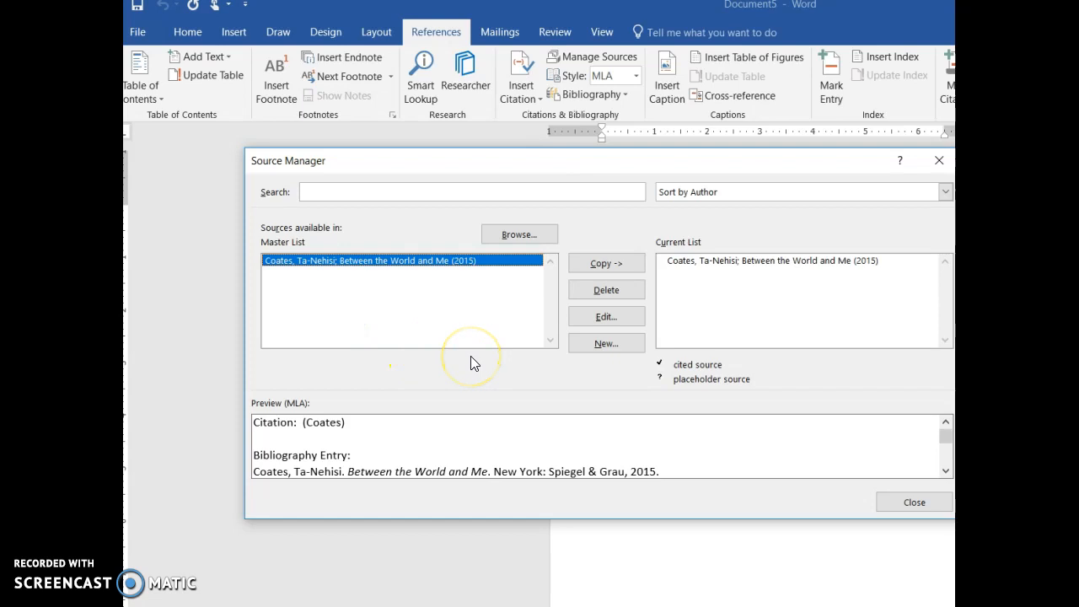
Step: Start another new source and set its type to Book Section
left_click(606, 346)
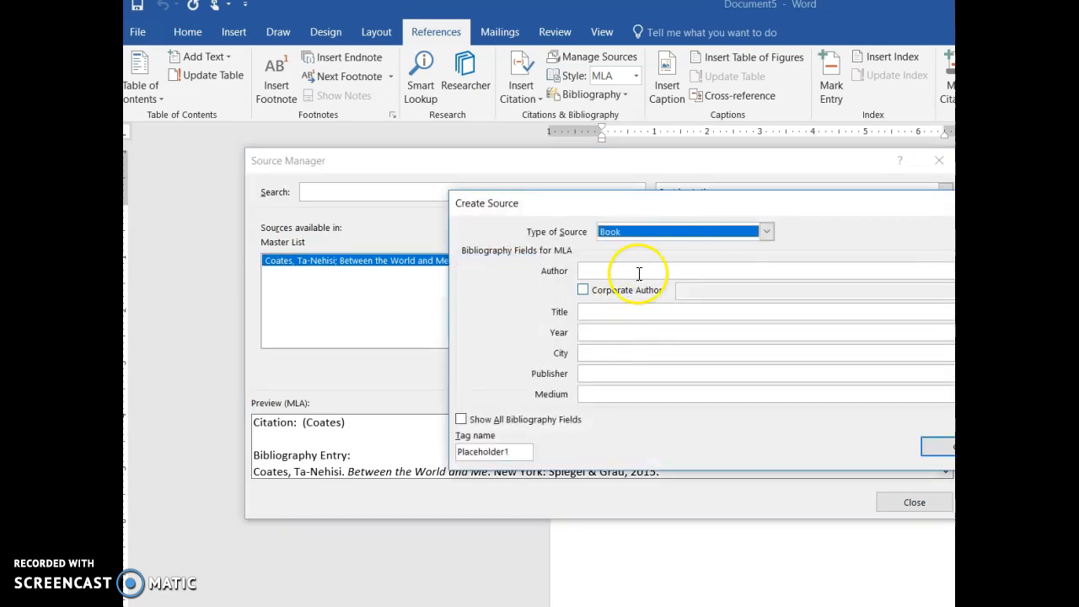
left_click(628, 237)
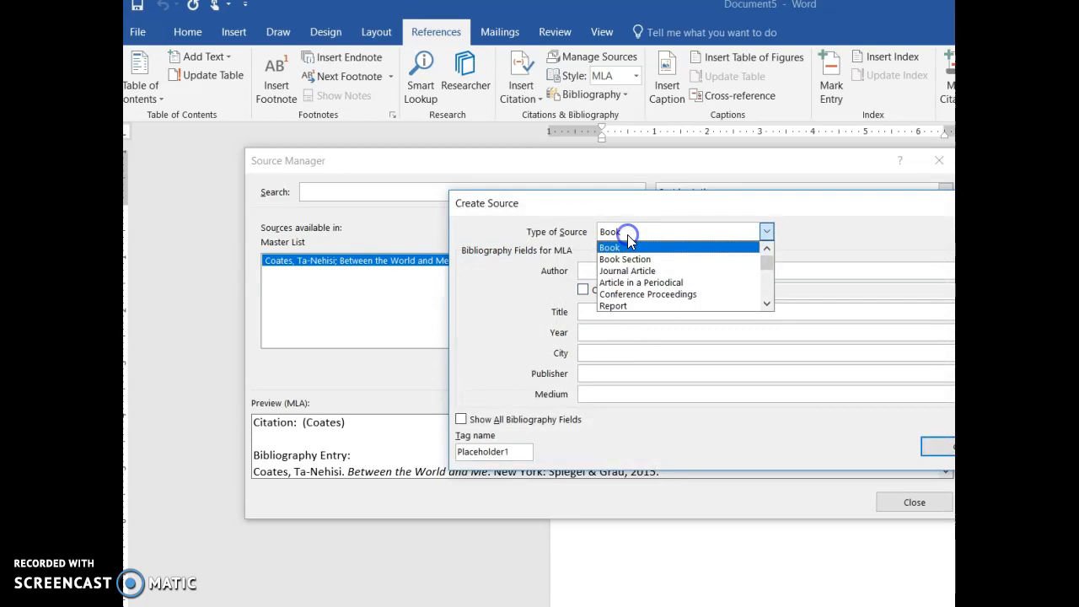
left_click(624, 261)
Step: Enter "Welty, Eudora" as the section's author and "A Worn Path" as its title
left_click(629, 268)
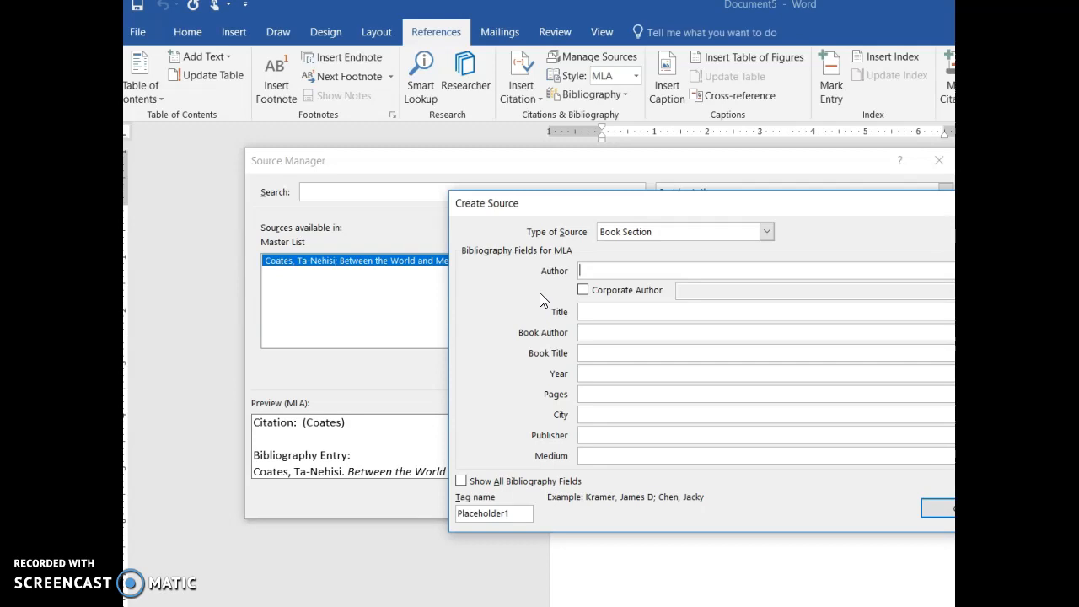
type("Welty, Eudora")
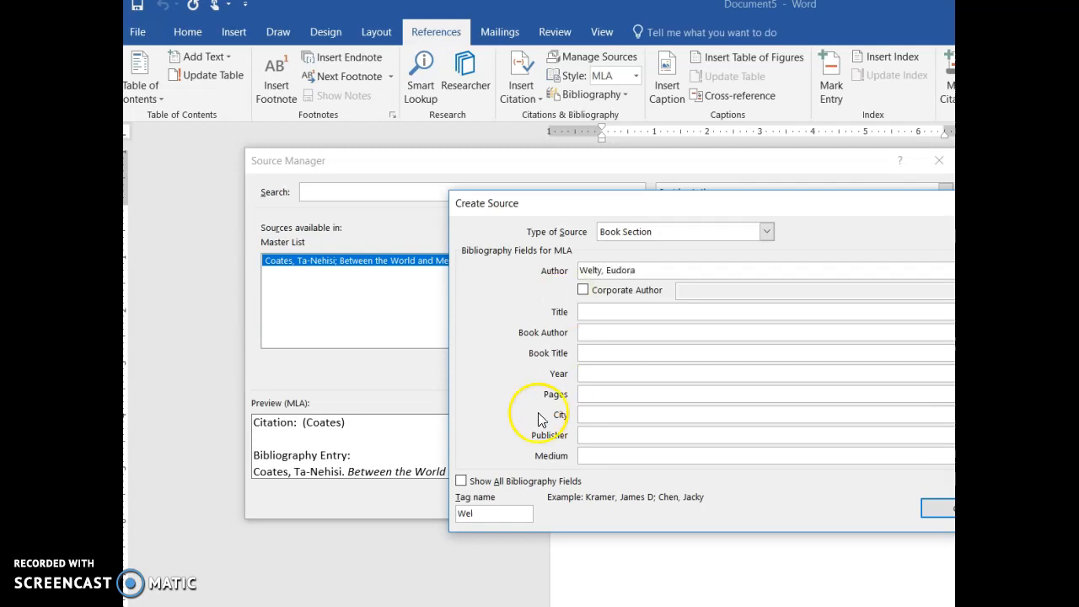
left_click(616, 310)
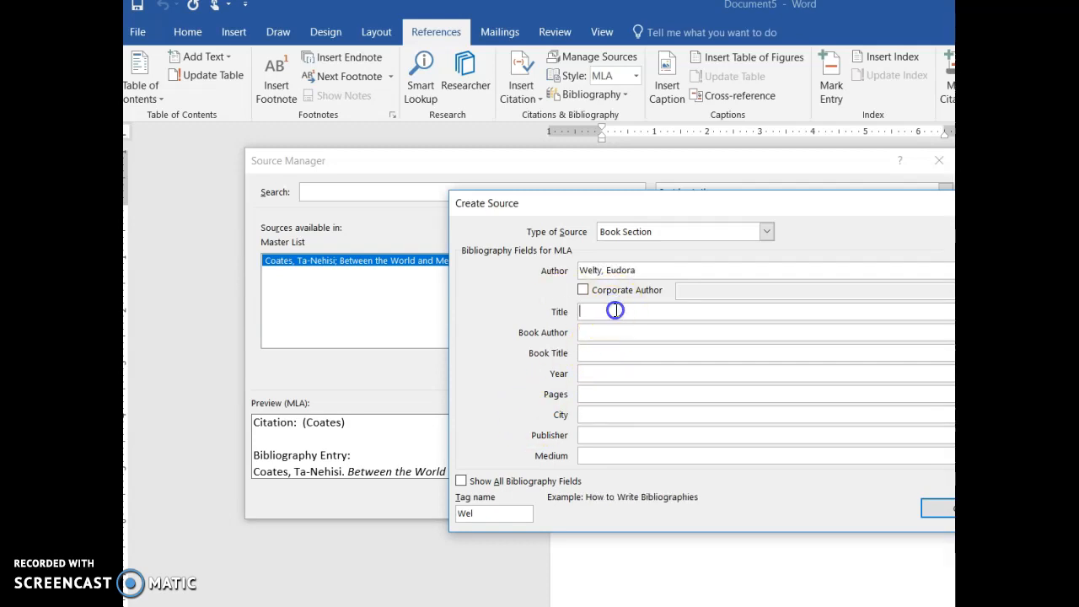
type("The ")
type("Worn Path")
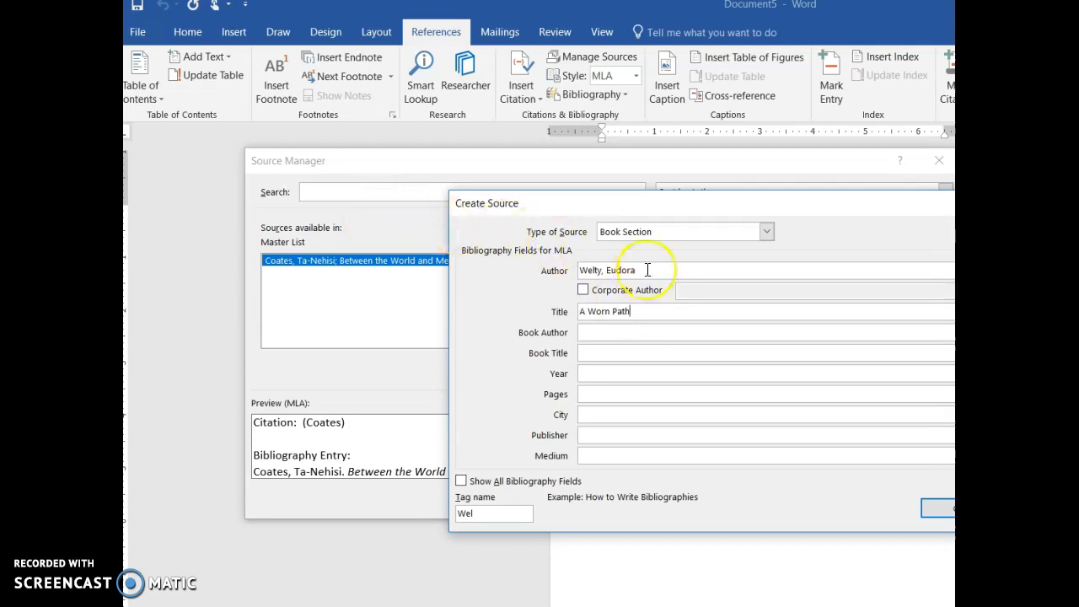
Step: Enter "Atlanta Technical College" as the book author of the section source
left_click(651, 333)
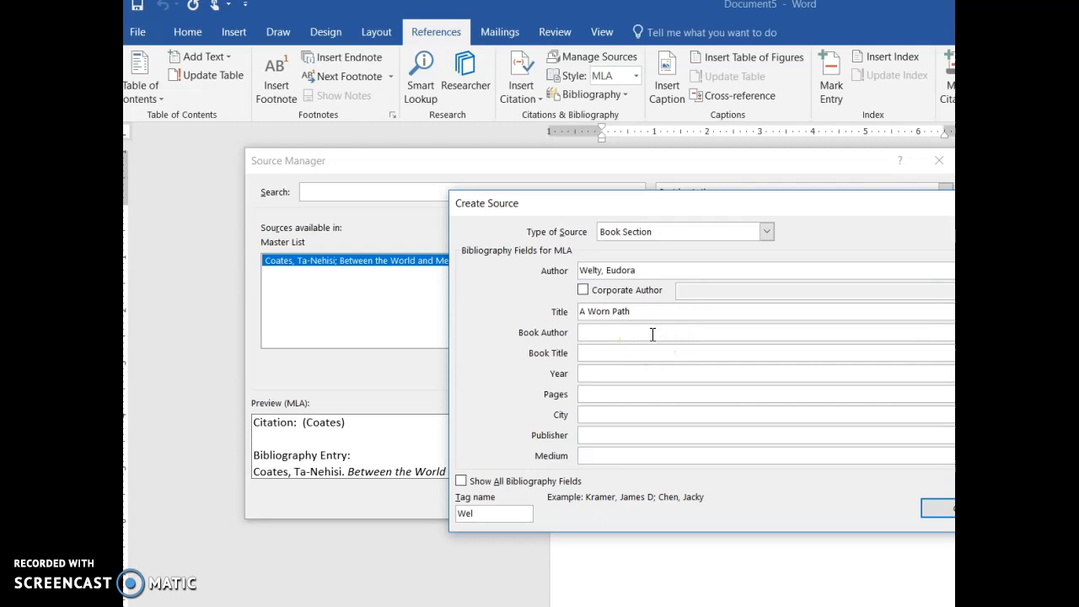
type("Atlanta Technical College")
Step: Enter "The Art of Persuasion: Rherotical Readings for English 1101" as the book title
left_click(621, 354)
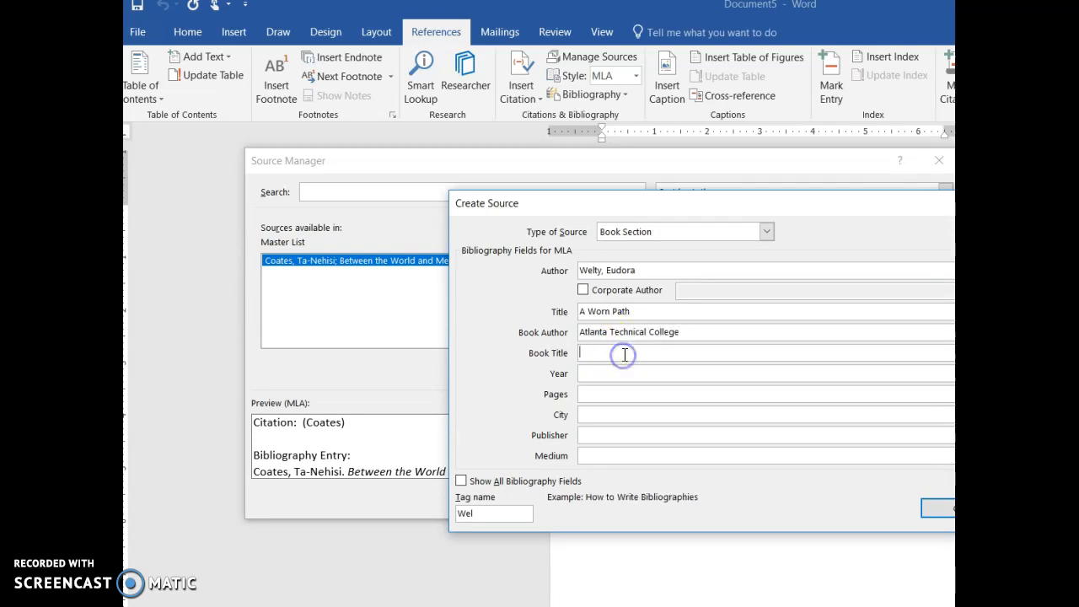
type("Tehe Art of ")
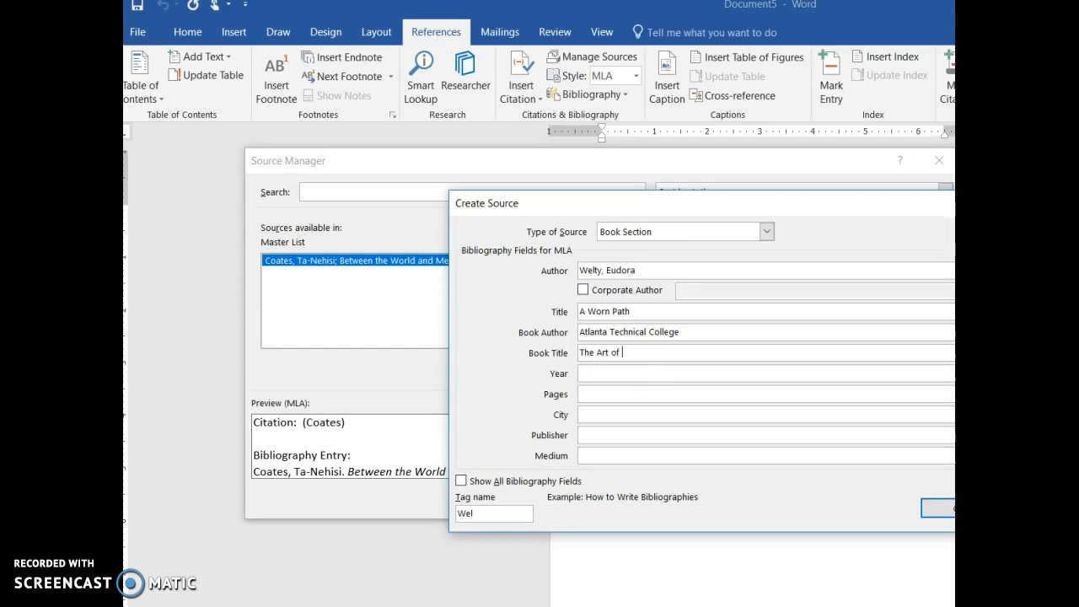
type("Persuasion: Rherotical Readings for English 1101")
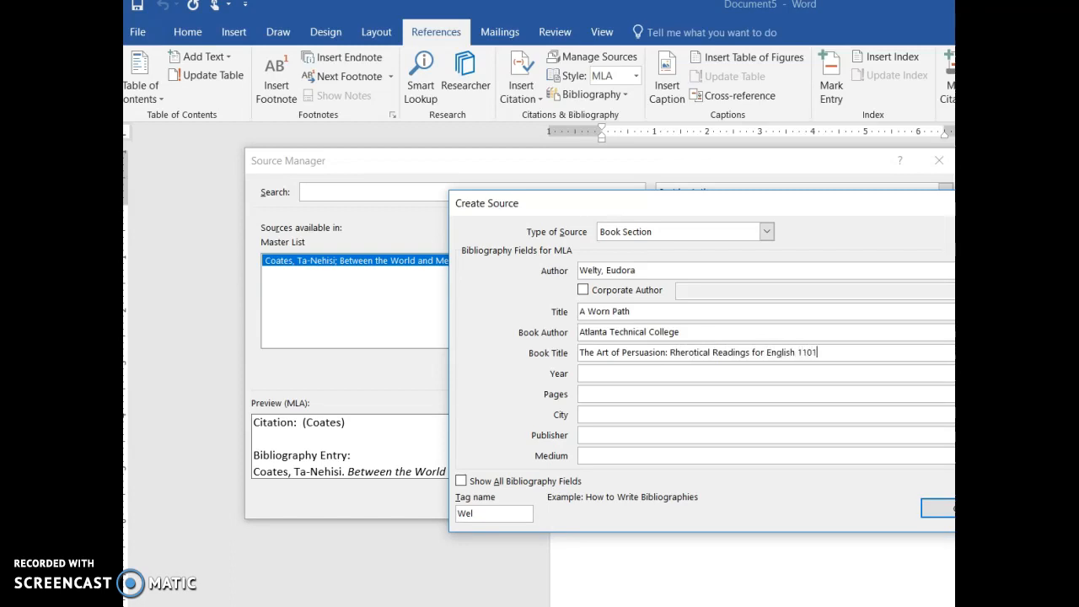
Step: Set the book section's year to 2017 and its pages to 161-168
left_click(785, 371)
type("2017")
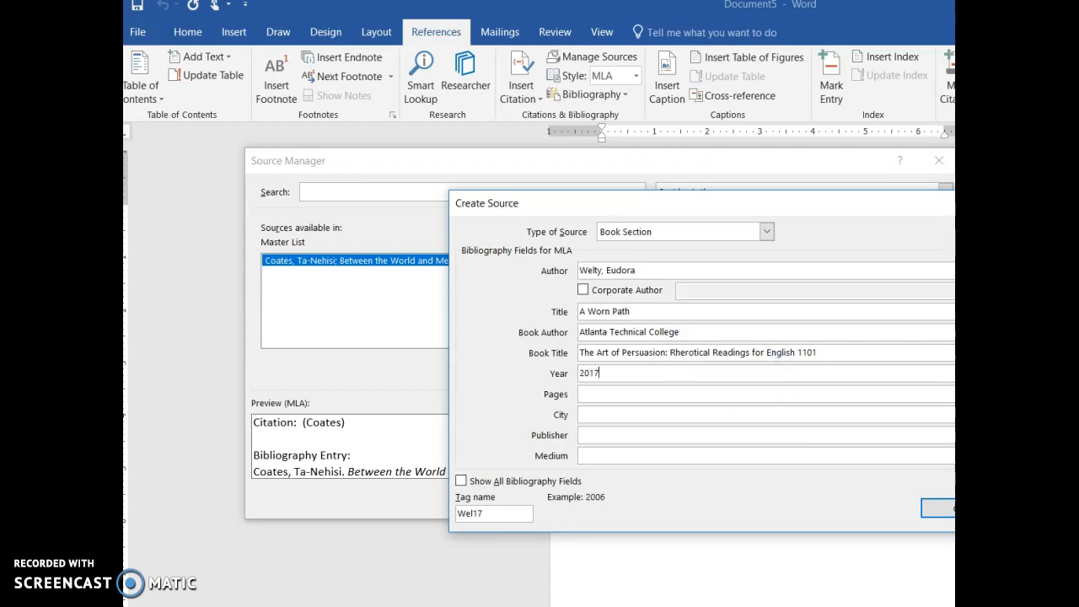
left_click(729, 391)
type("161-168")
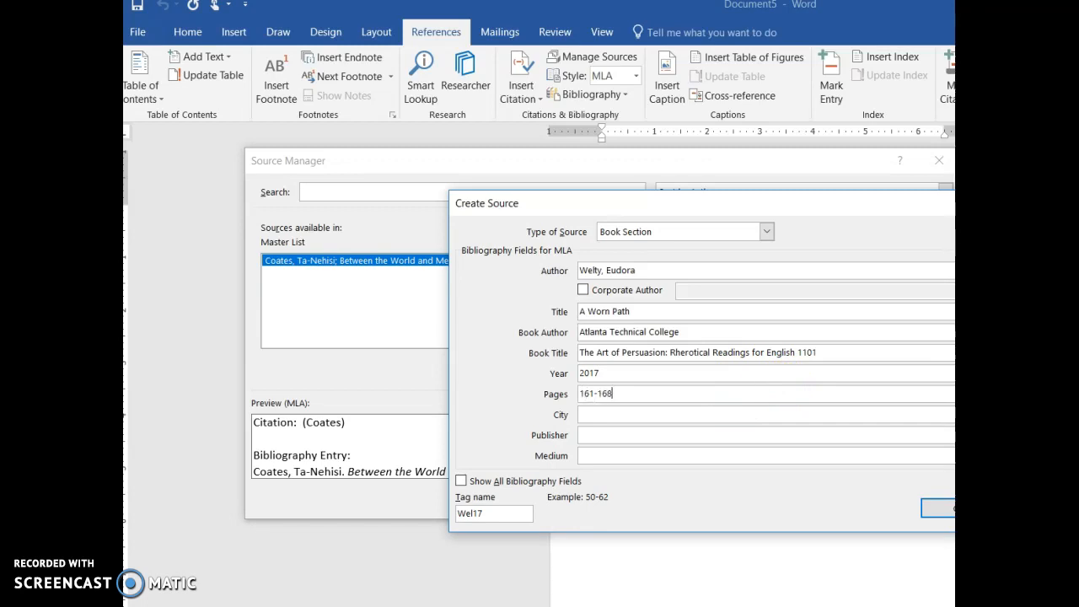
Step: Enter "Acton, MA" as the city and "XanEdu" as the publisher of the book section
left_click(742, 414)
type("Ac")
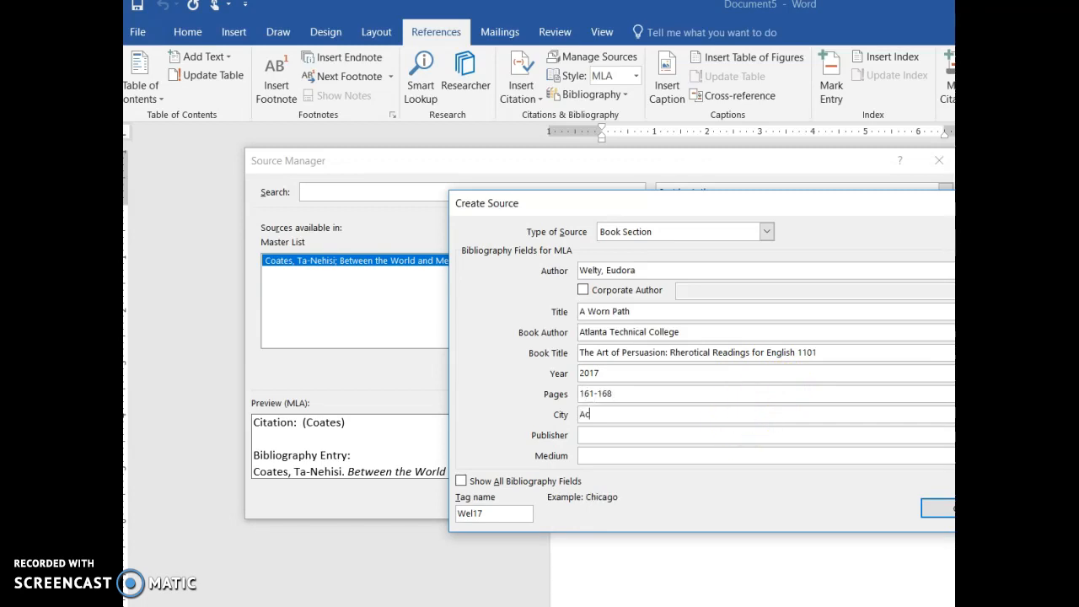
type("ton, MA")
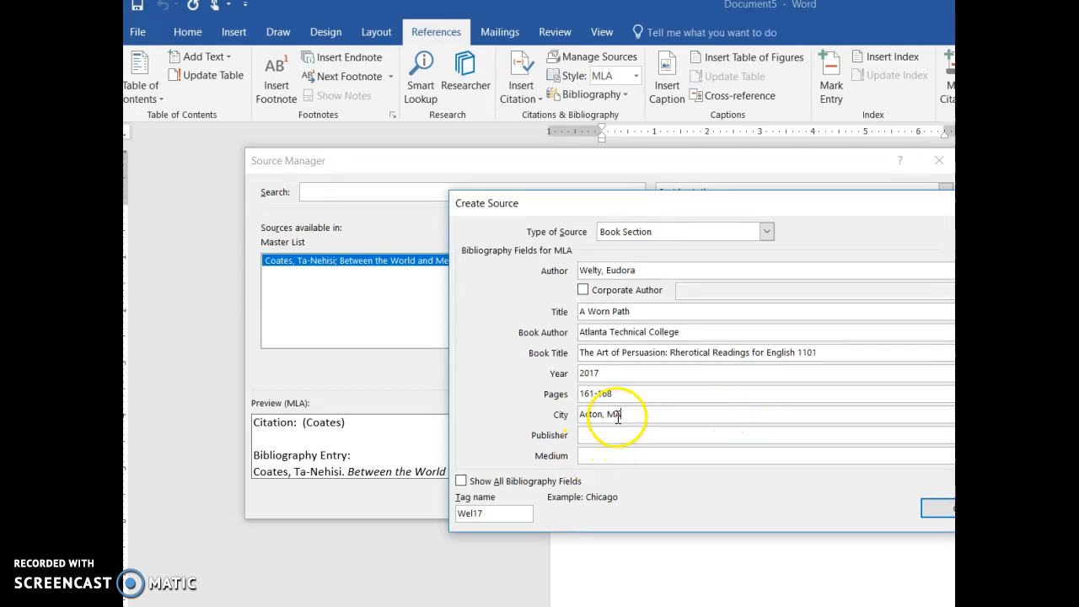
left_click(593, 436)
type("XanEdu")
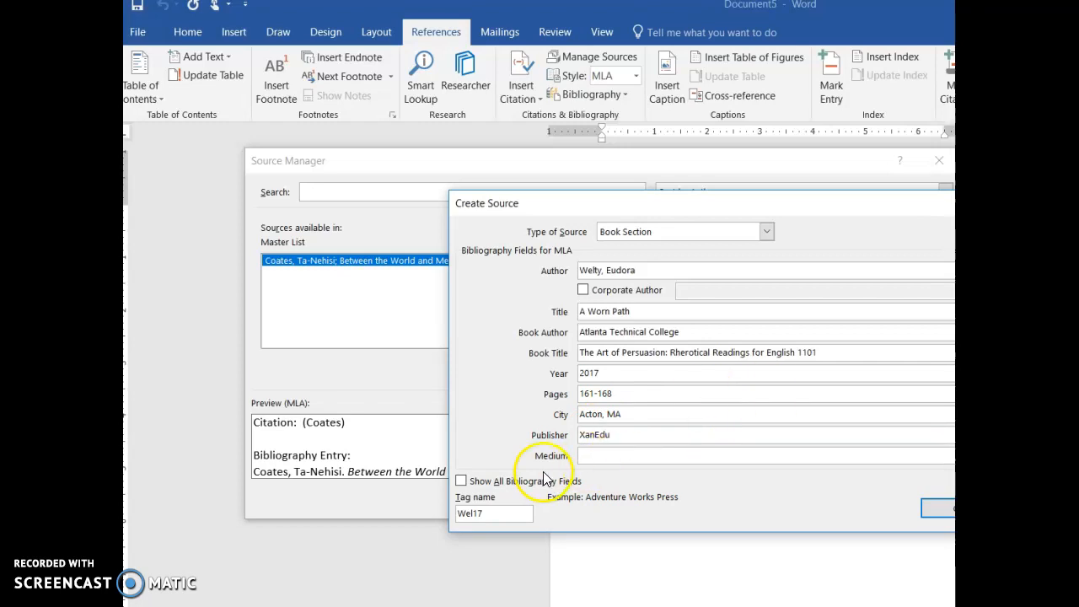
Step: Show all bibliography fields and enter the first editor's name, last name first
left_click(461, 480)
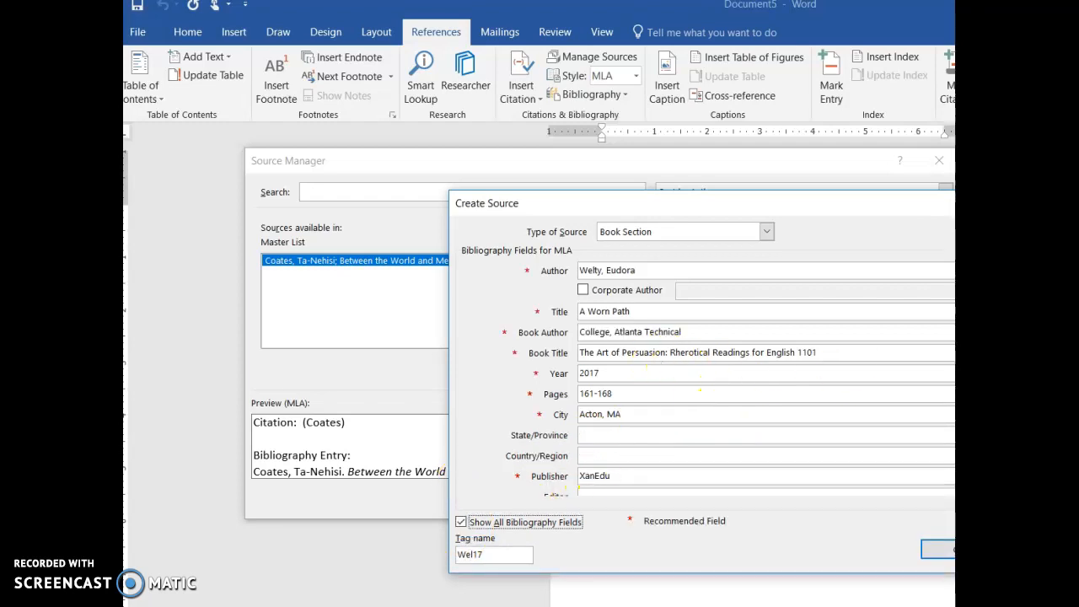
scroll(699, 379, "down", 1)
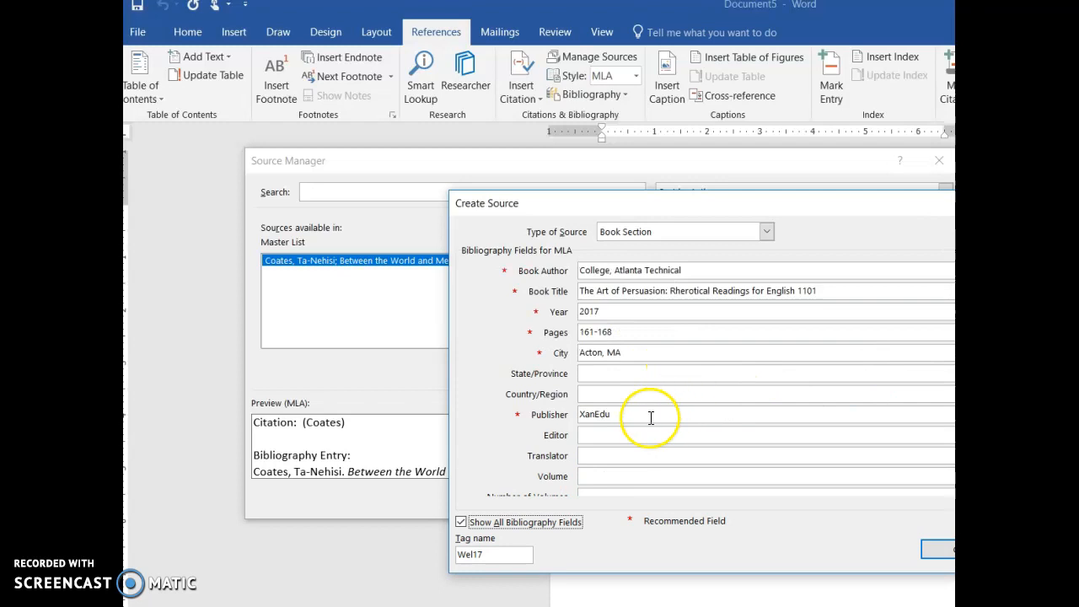
left_click(618, 432)
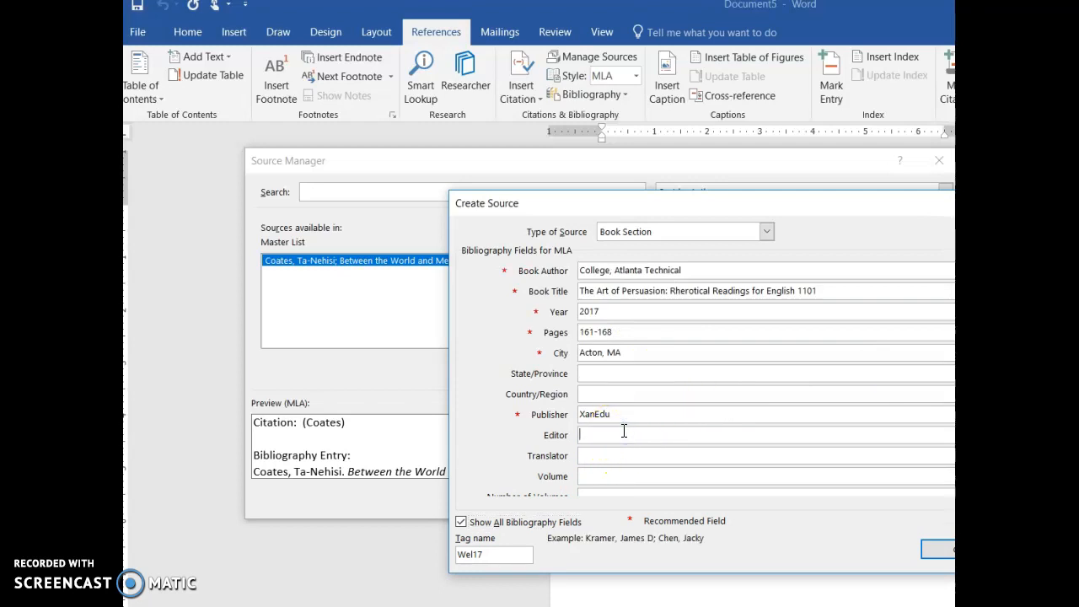
type("Crews, Kimberly")
Step: Add the second editor's last and first name to the book section's editor list
left_click(937, 549)
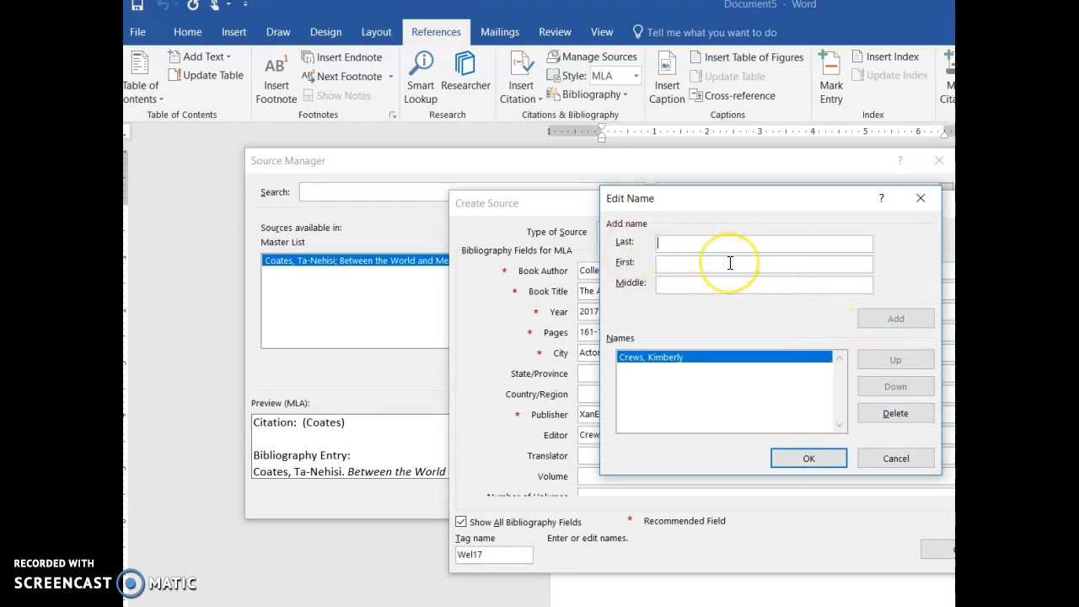
type("McCoy-Wilson")
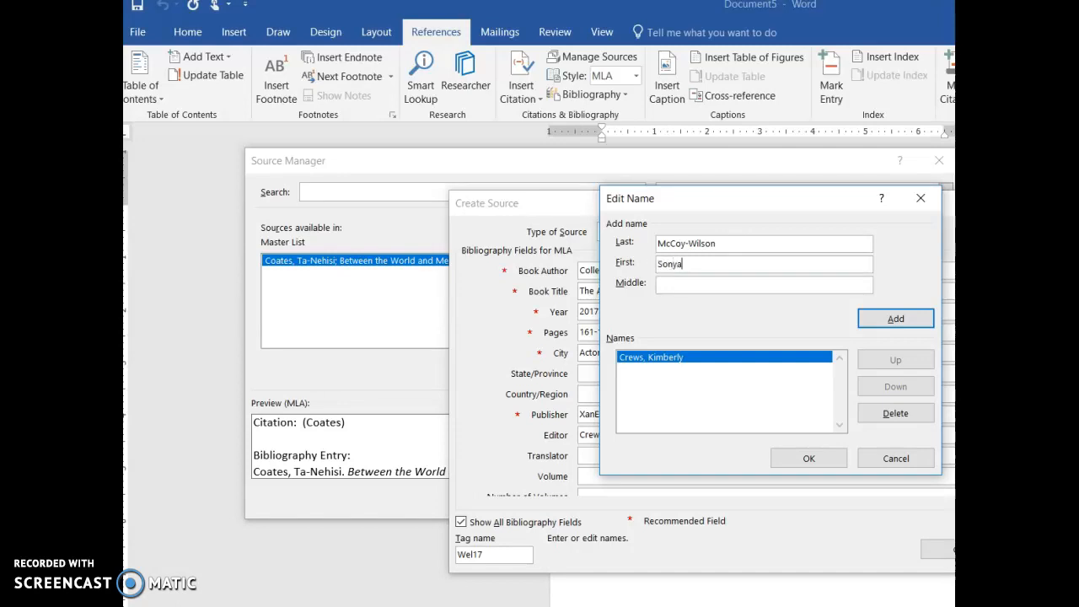
left_click(896, 320)
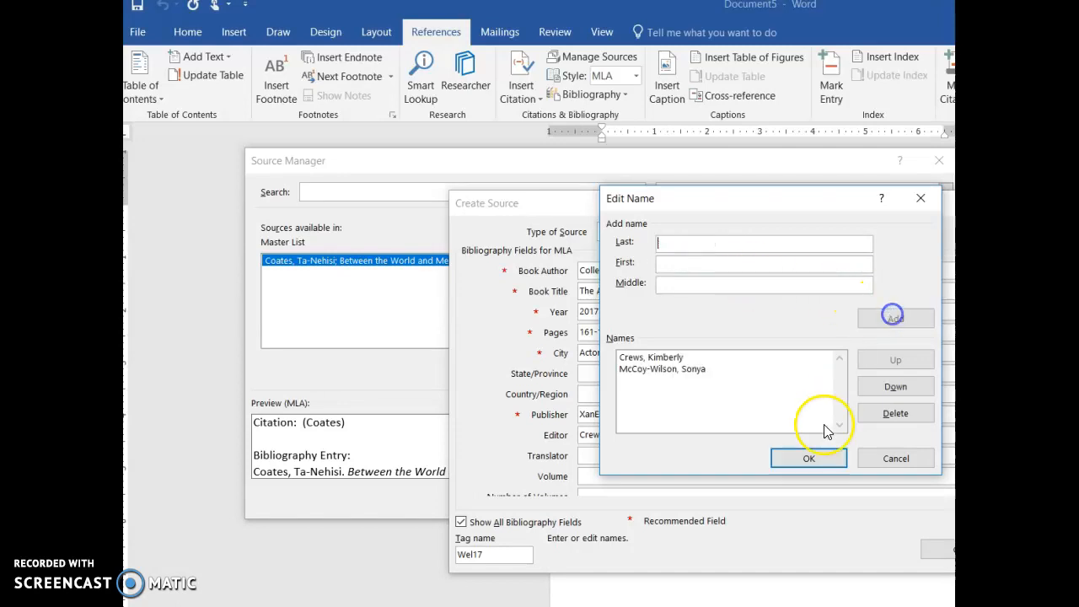
left_click(808, 459)
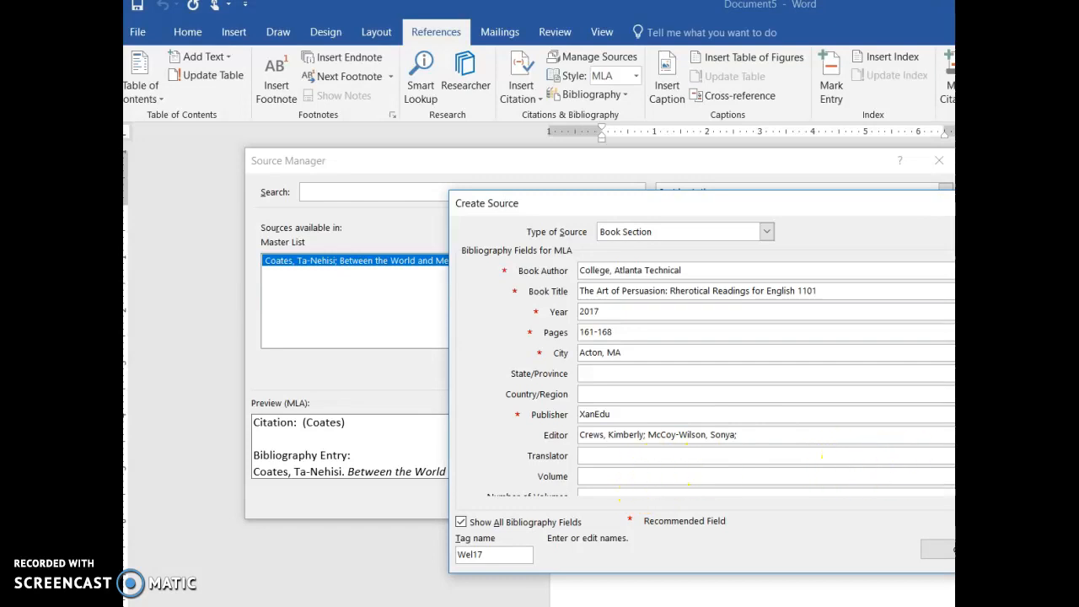
Step: Set the book section's edition to "Fourth" and save the new source
left_click(654, 476)
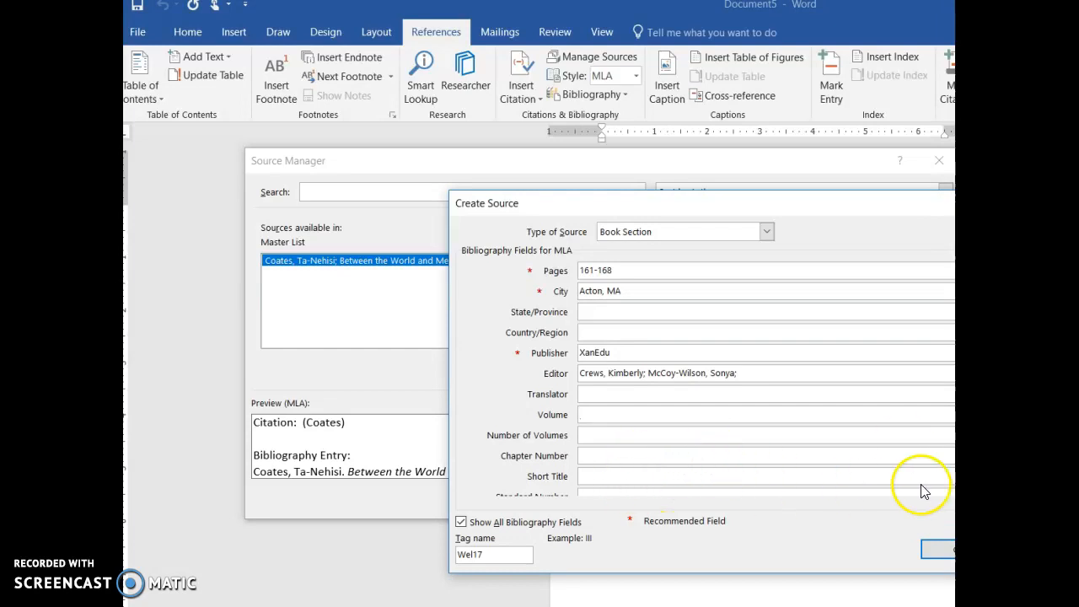
key("Tab")
left_click(629, 356)
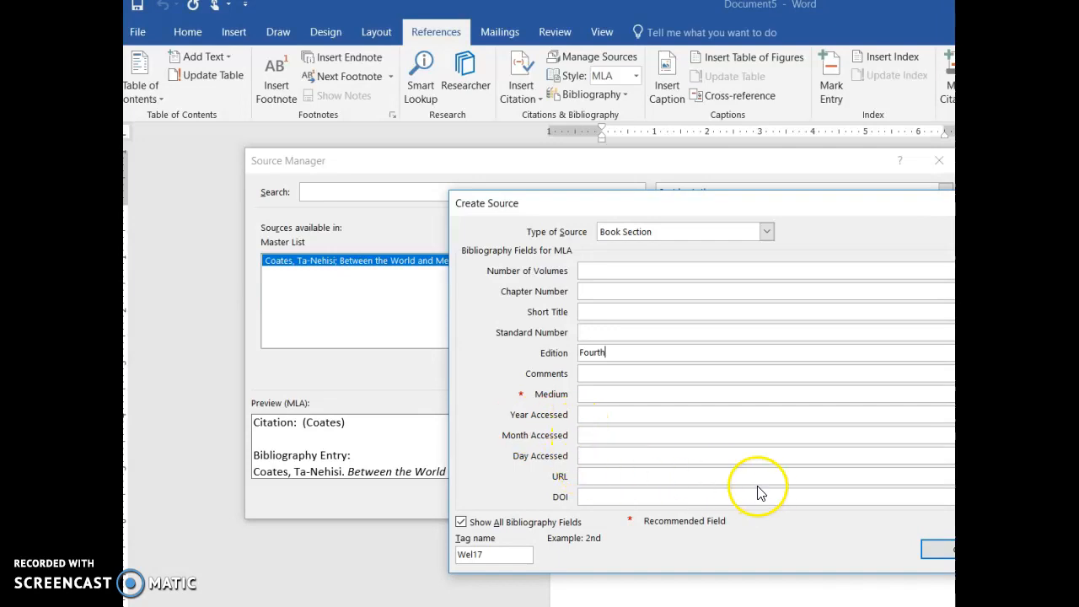
left_click(931, 549)
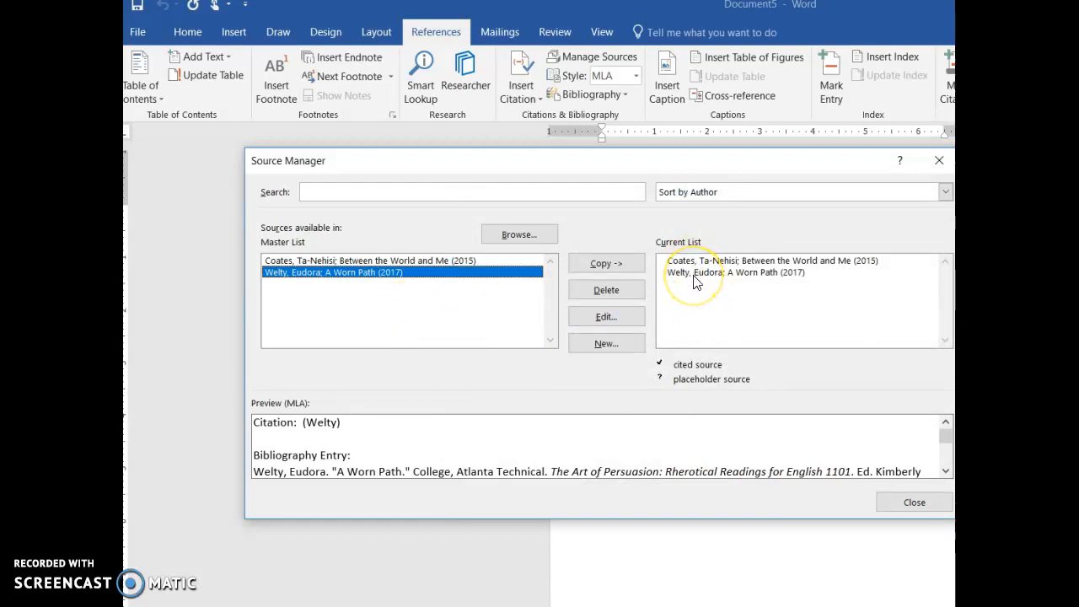
Step: Close the source manager and insert the built-in Works Cited bibliography into the document
left_click(902, 504)
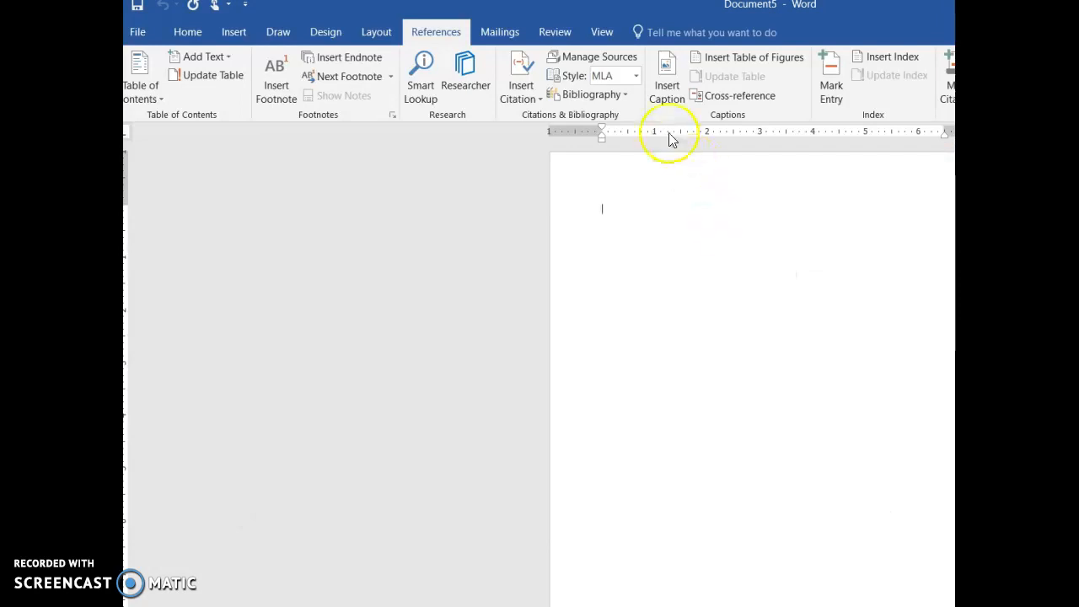
left_click(623, 99)
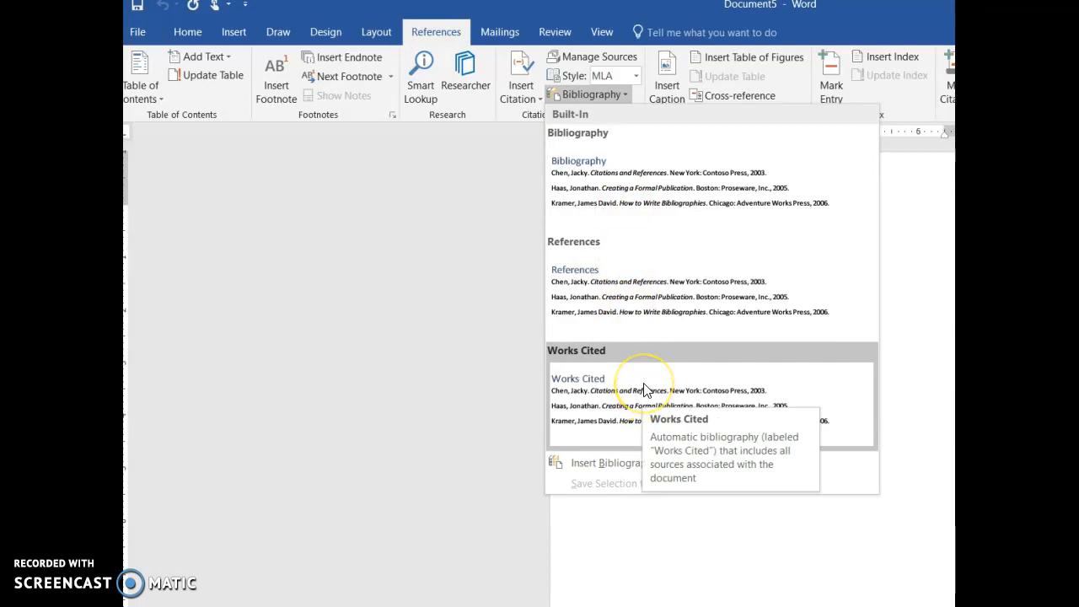
left_click(645, 390)
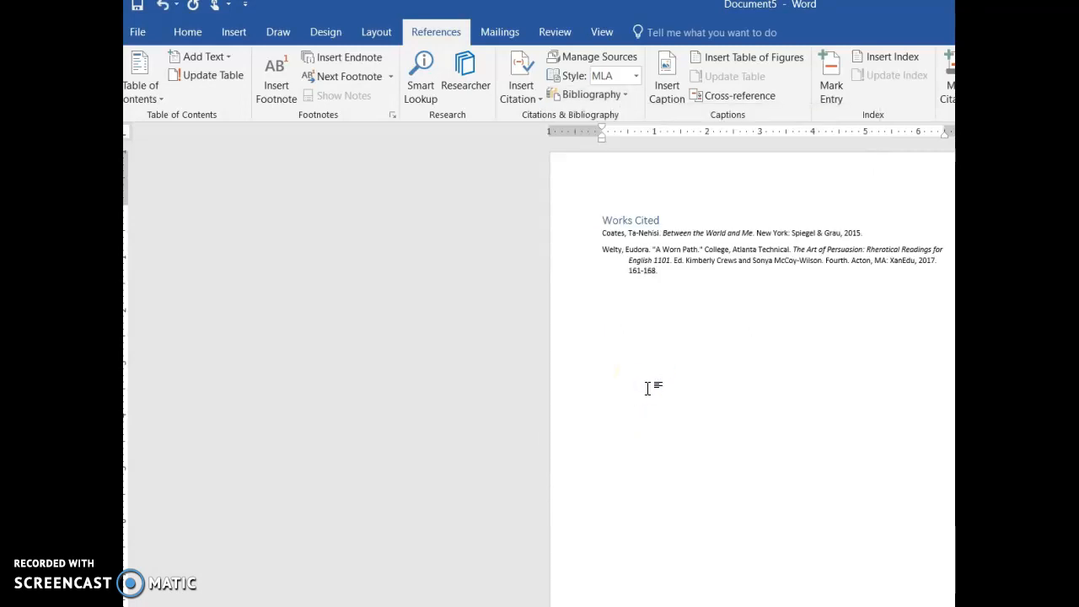
Step: Format the "Works Cited" heading in black Times New Roman at 12 pt
left_click(602, 218)
left_click_drag(602, 218, 638, 222)
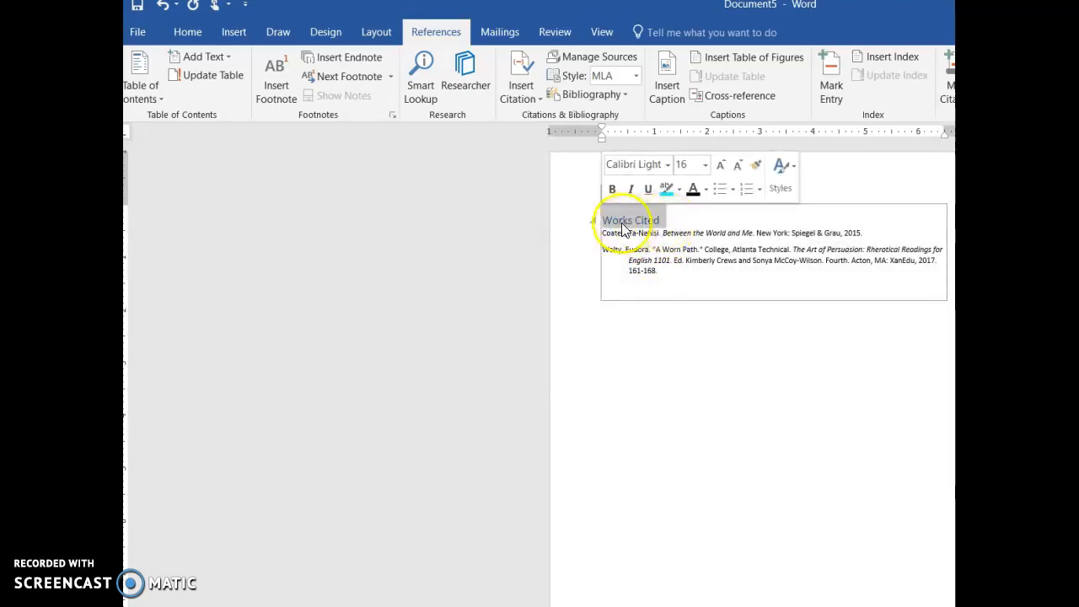
left_click(693, 189)
left_click(667, 164)
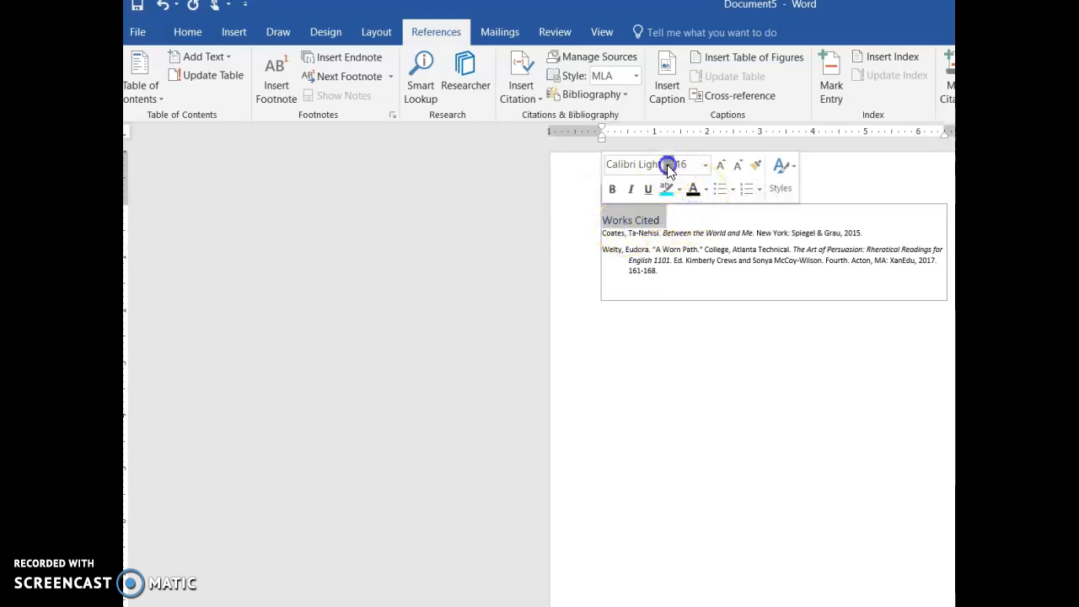
left_click(666, 265)
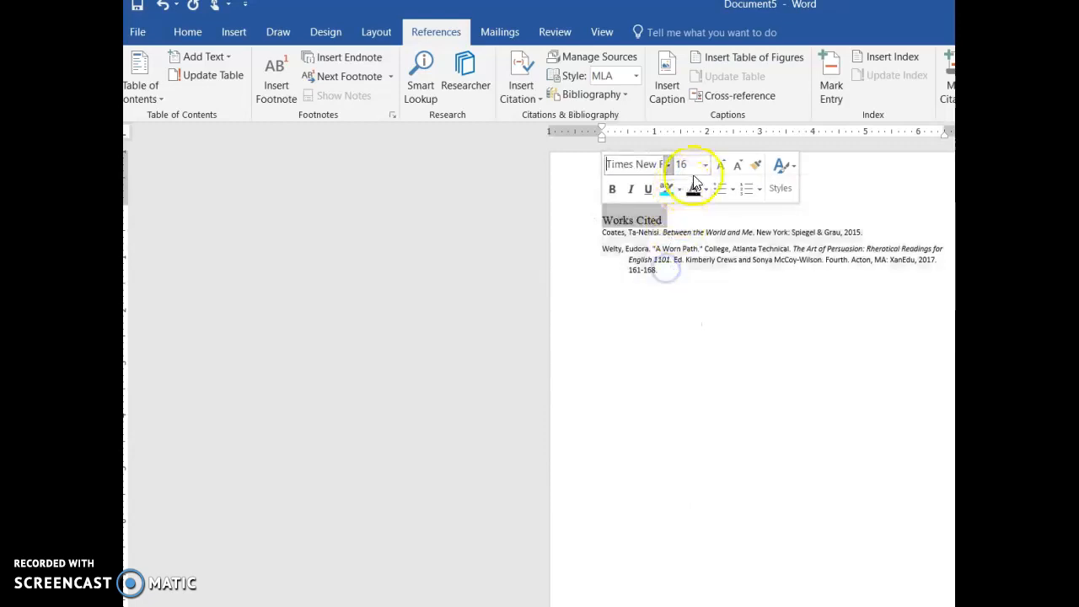
left_click(705, 165)
left_click(690, 247)
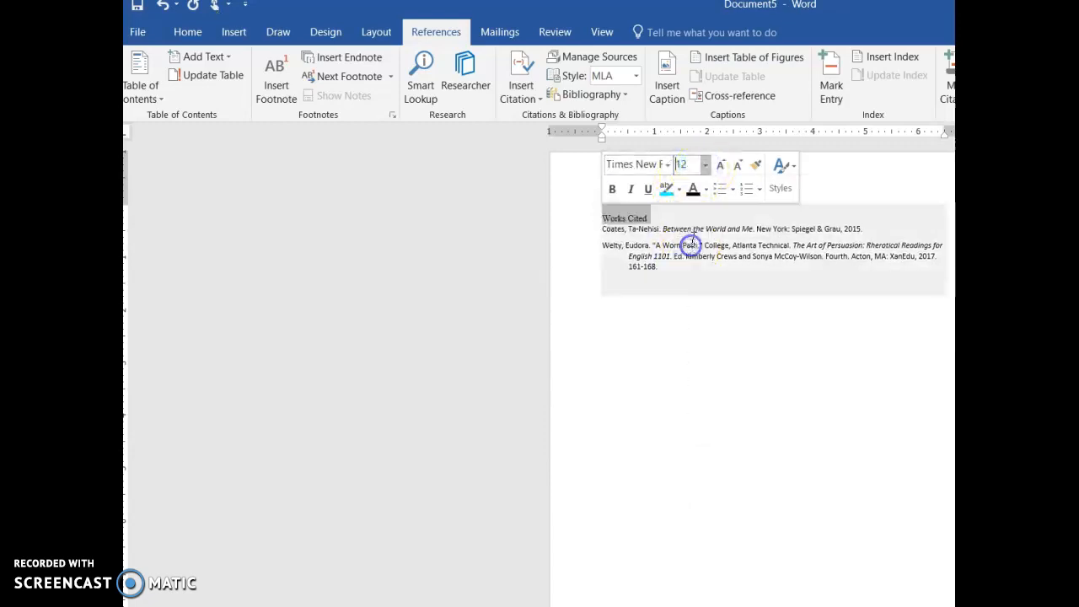
Step: Center the "Works Cited" heading and add a blank line below it
left_click(188, 32)
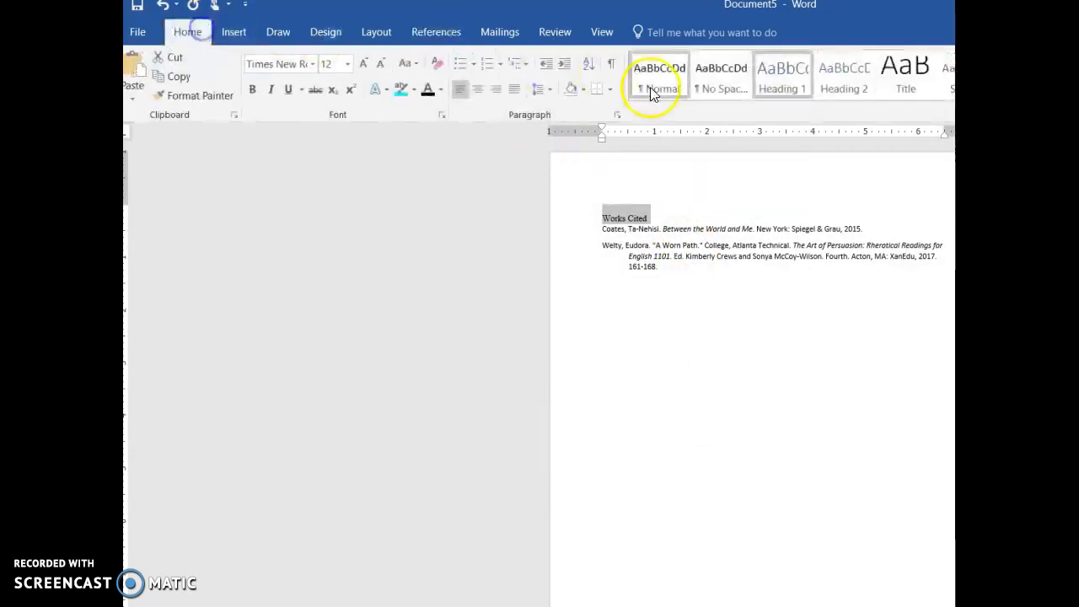
left_click(477, 90)
left_click(820, 214)
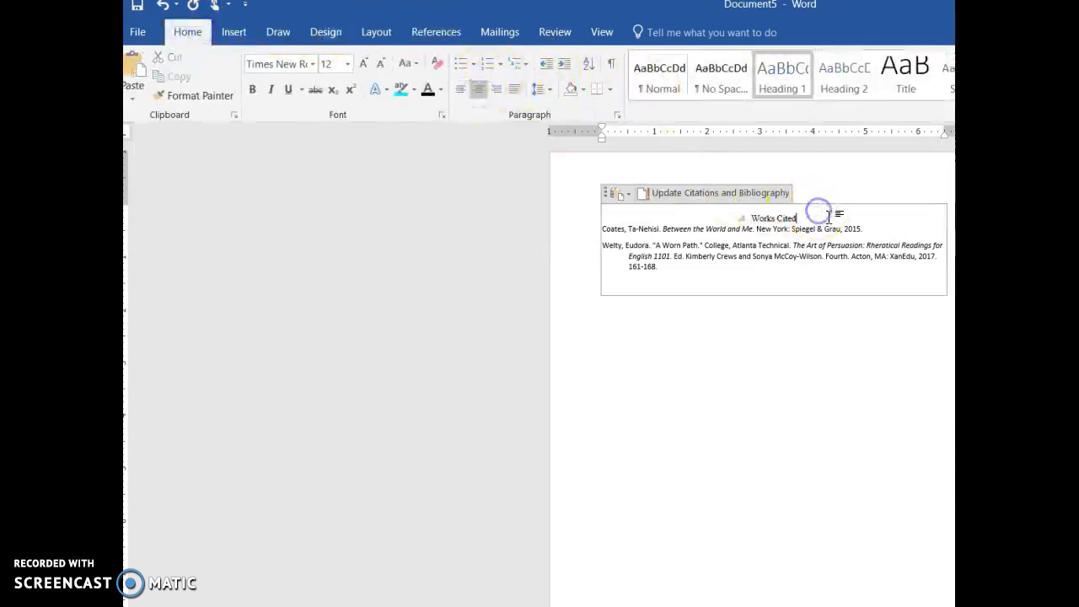
key("Return")
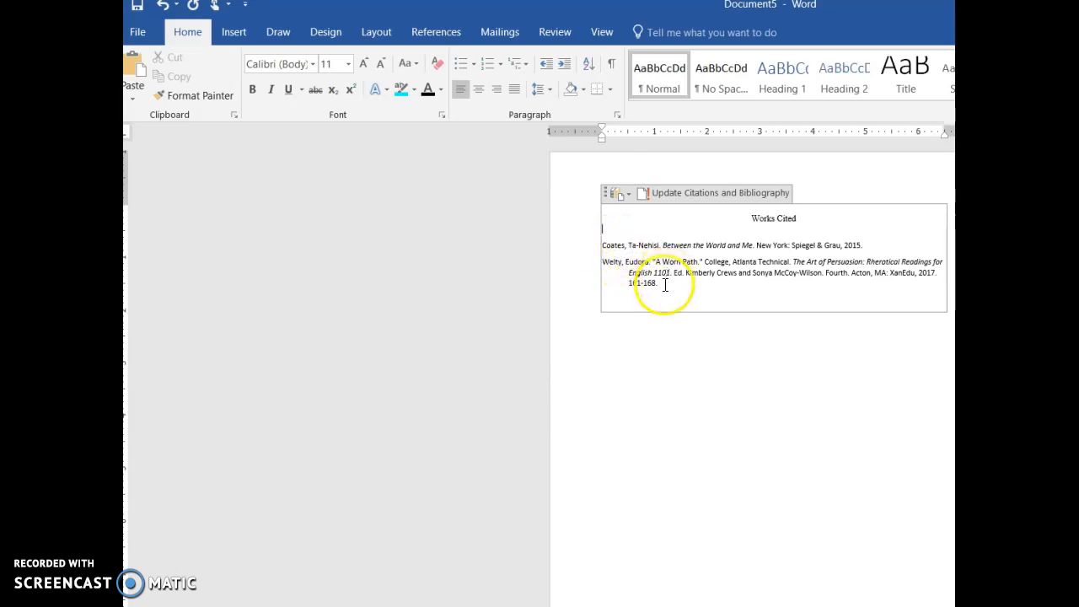
Step: Format both bibliography entries in Times New Roman at 12 pt
left_click_drag(658, 284, 598, 246)
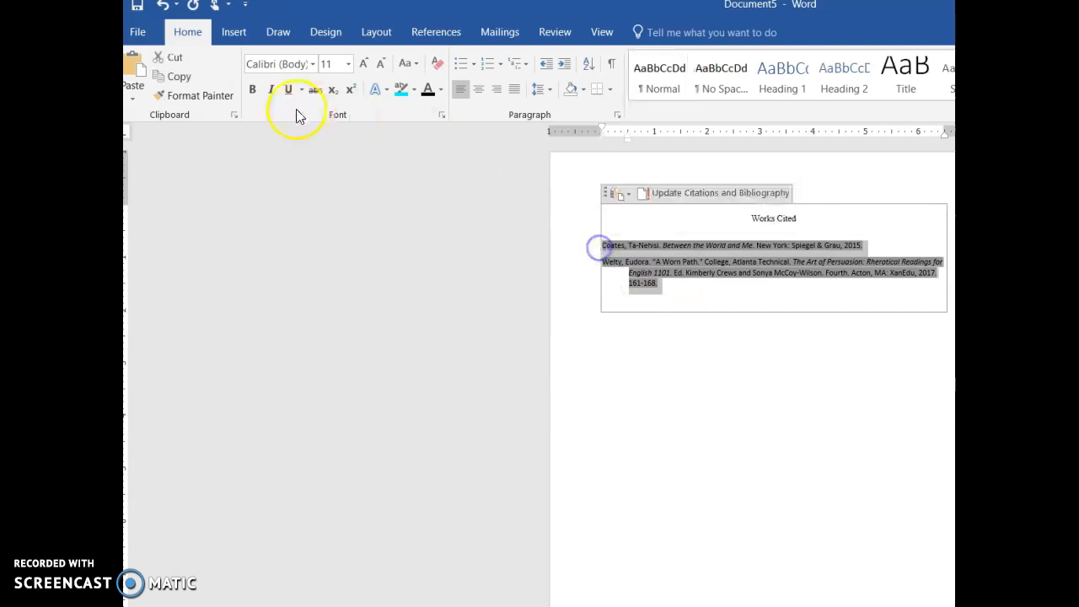
left_click(313, 63)
left_click(315, 169)
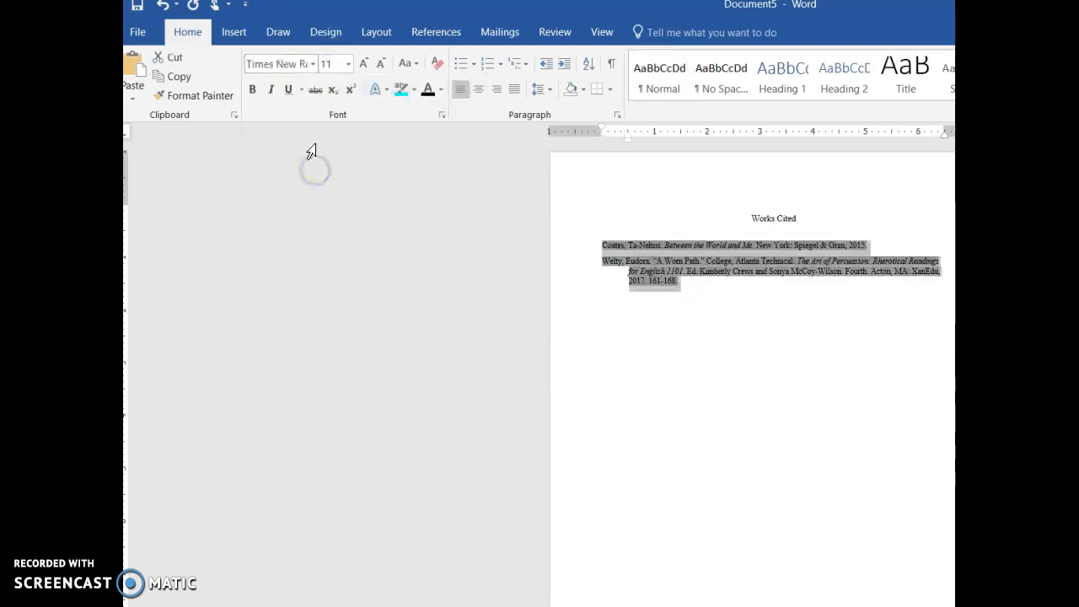
left_click(347, 63)
left_click(330, 150)
left_click(694, 332)
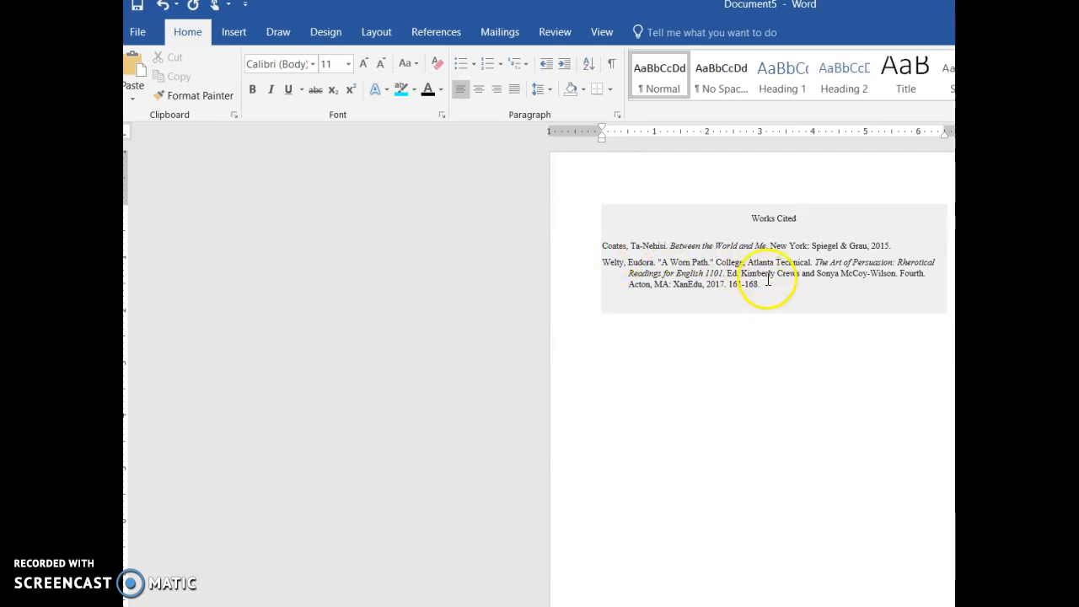
left_click(773, 379)
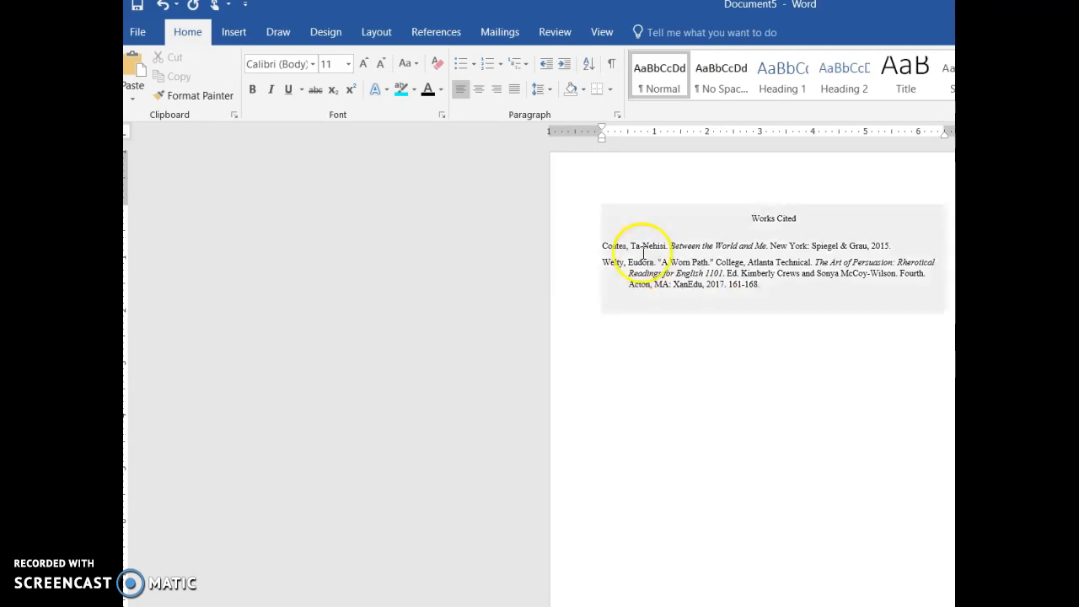
Step: Save the document as a Word document named "Works Cited" in the English 1101 folder
left_click(139, 8)
left_click(609, 137)
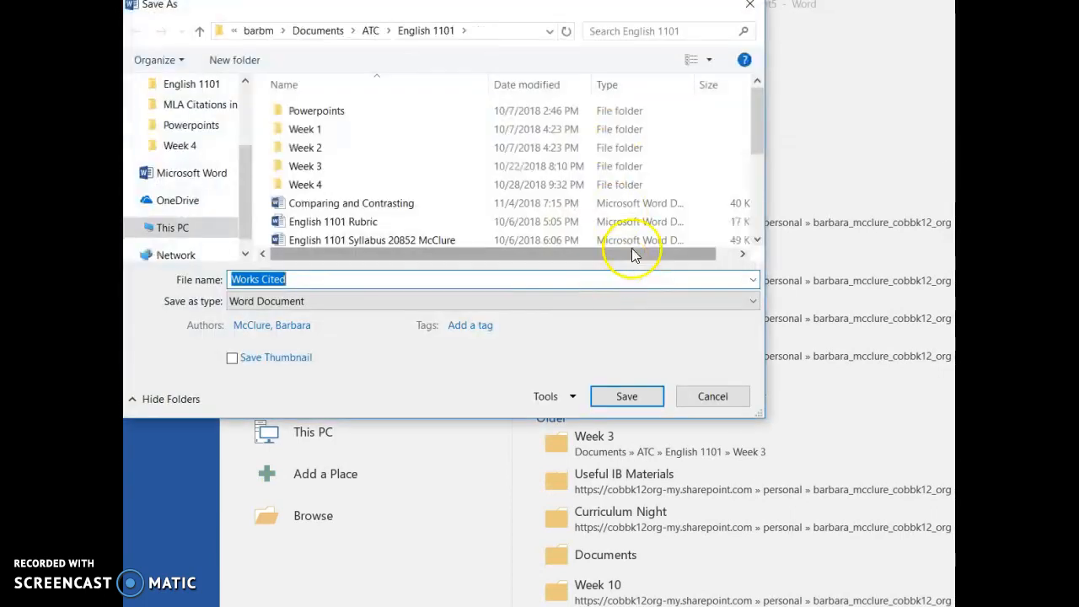
left_click(626, 396)
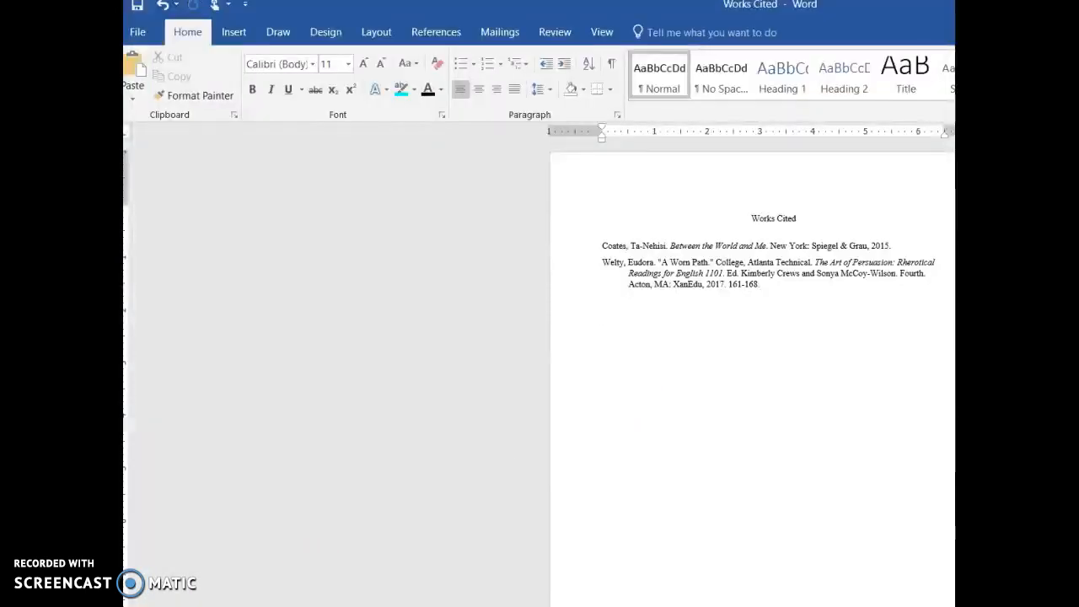